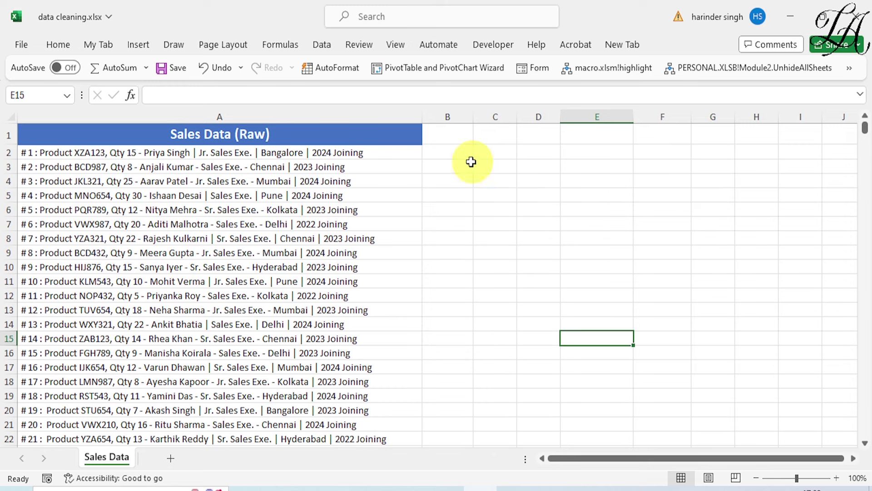
- Enter example record numbers #1, #2 and #3 in B2:B4
click(453, 152)
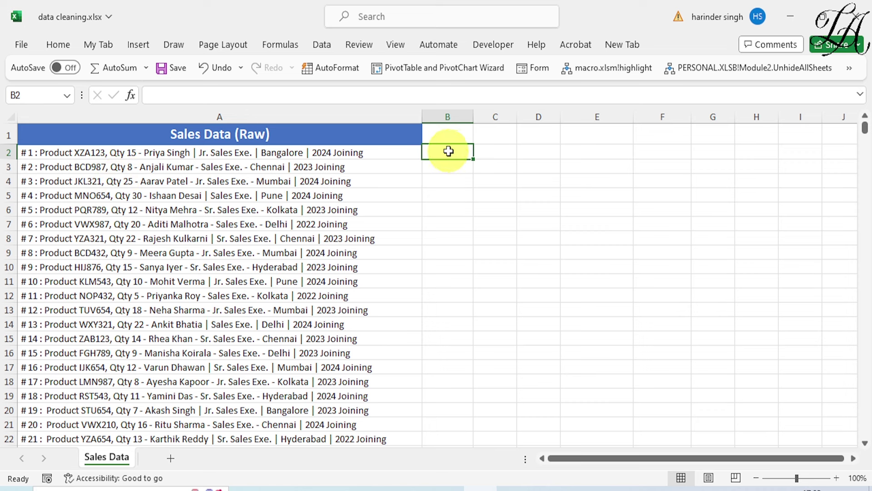
text(#1)
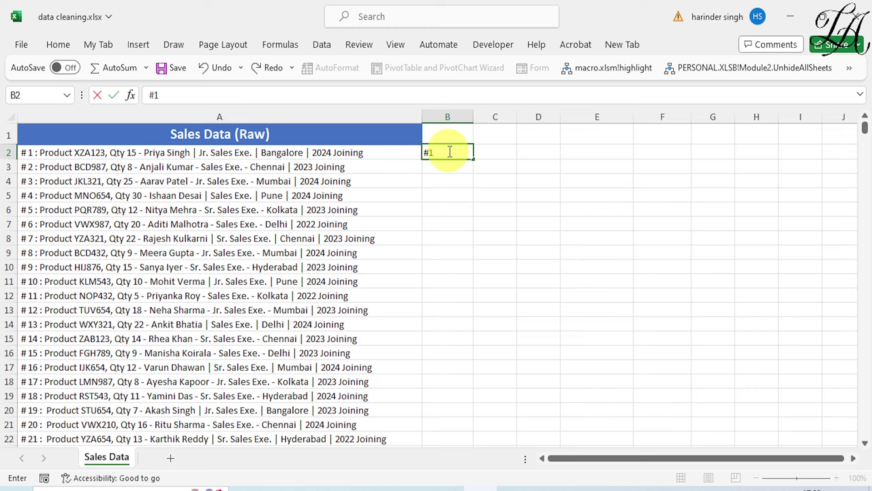
key(Return)
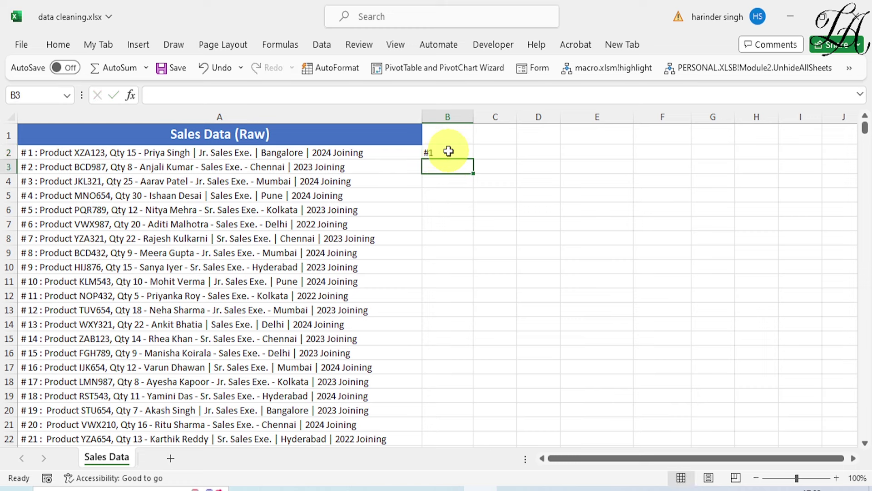
text(#2)
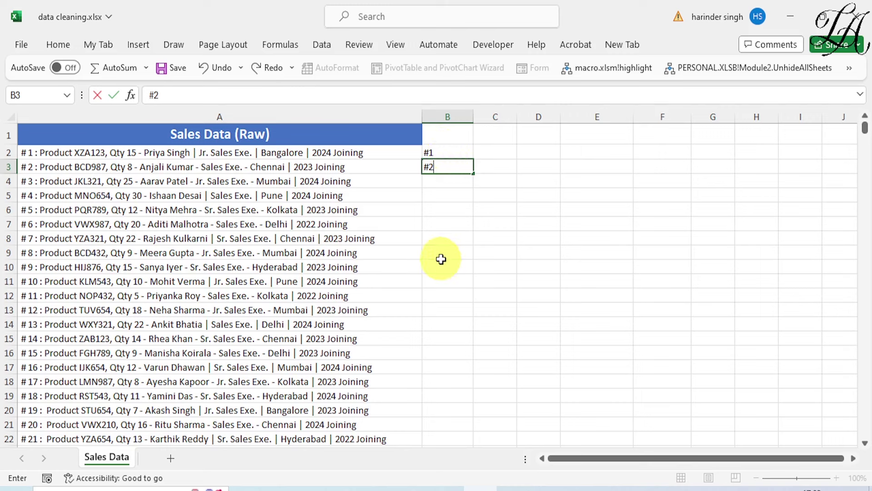
key(Return)
text(#)
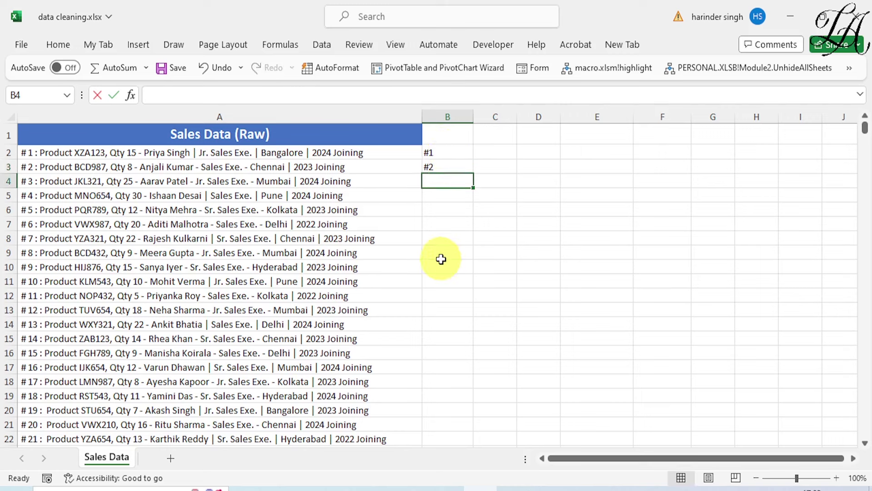
text(3)
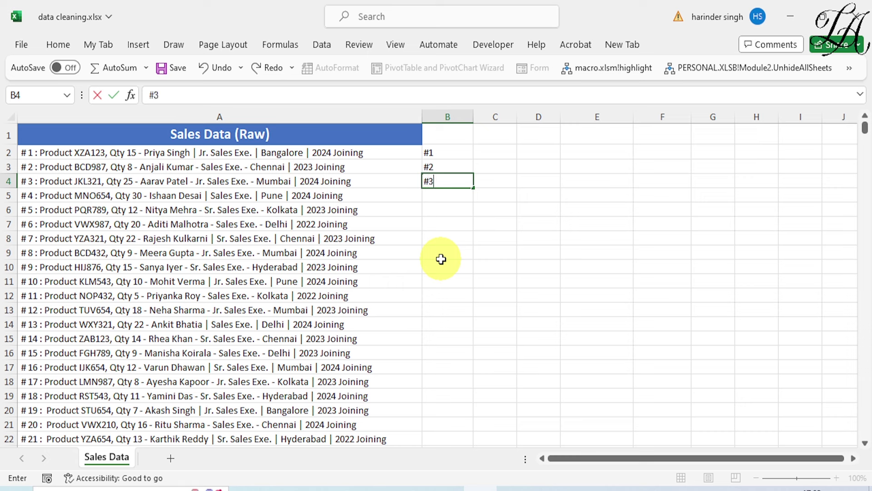
key(Return)
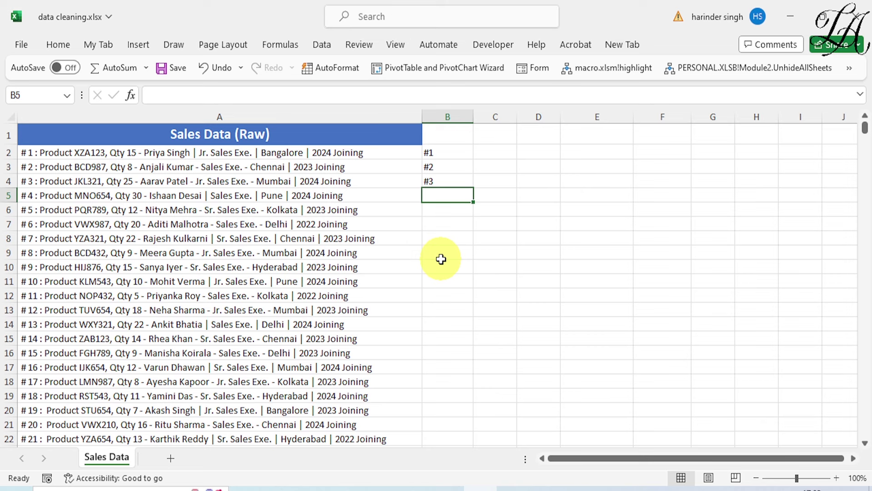
- Flash Fill the remaining record numbers down column B with Ctrl+E
key(ctrl+e)
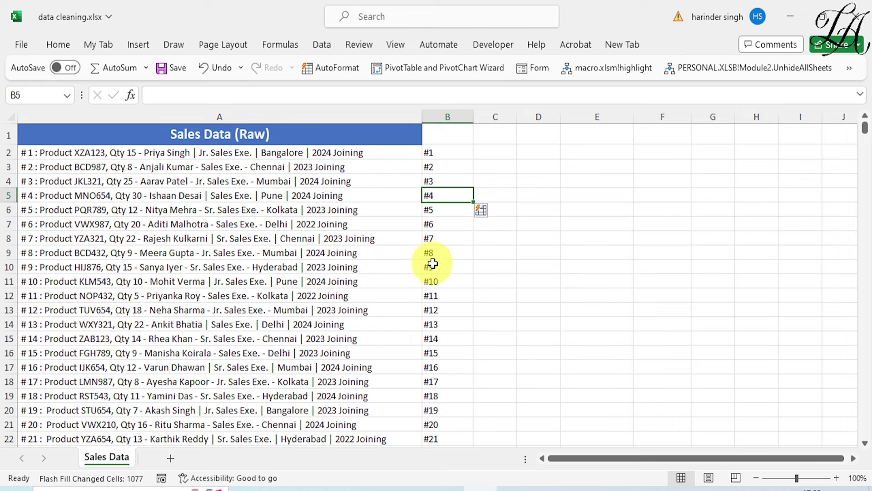
scroll(445, 359, down, 3)
scroll(460, 340, down, 4)
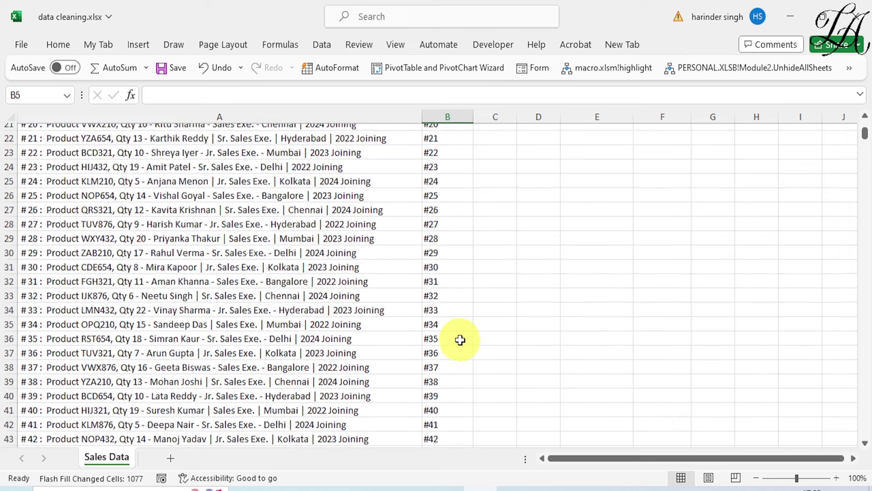
scroll(461, 340, down, 2)
scroll(461, 339, down, 2)
scroll(460, 340, up, 6)
scroll(460, 342, up, 5)
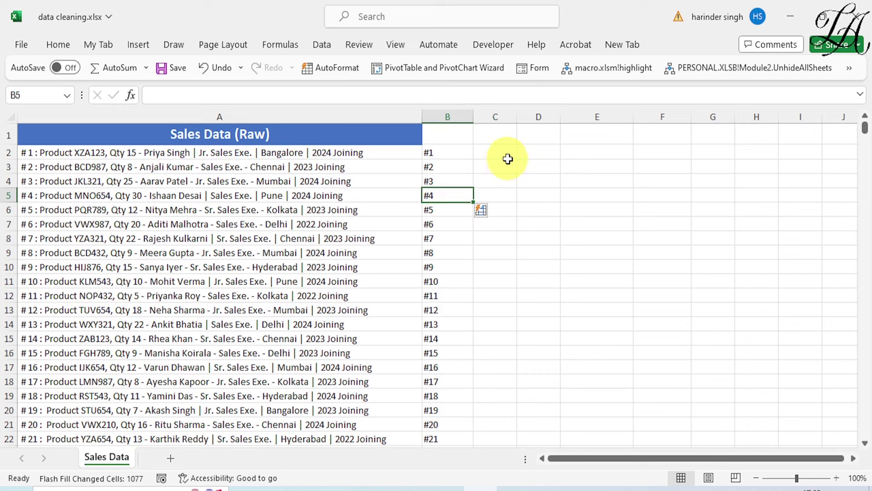
- Enter product codes XZA123 and BCD987 in C2:C3 and accept the suggested codes down column C
click(495, 152)
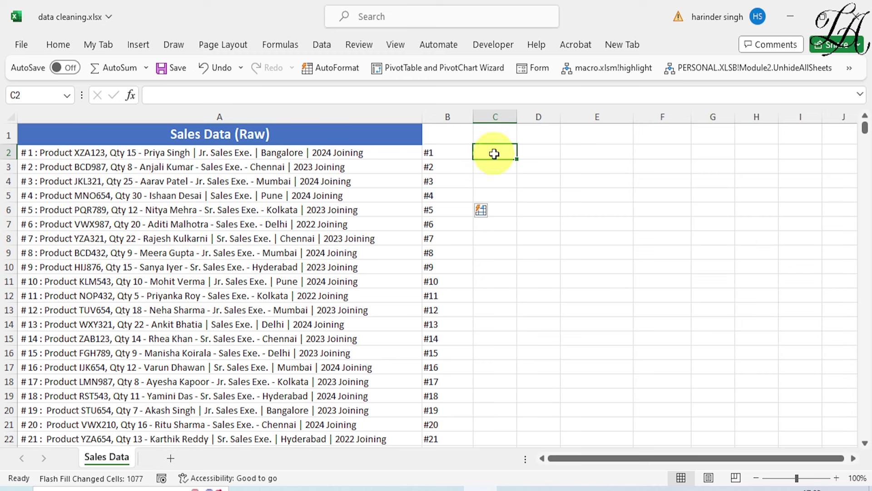
text(XZ)
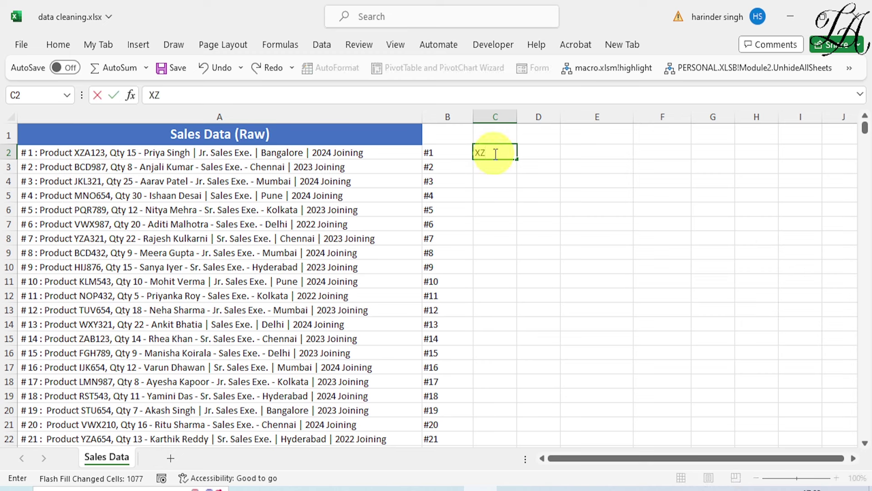
text(A)
text(123)
key(Return)
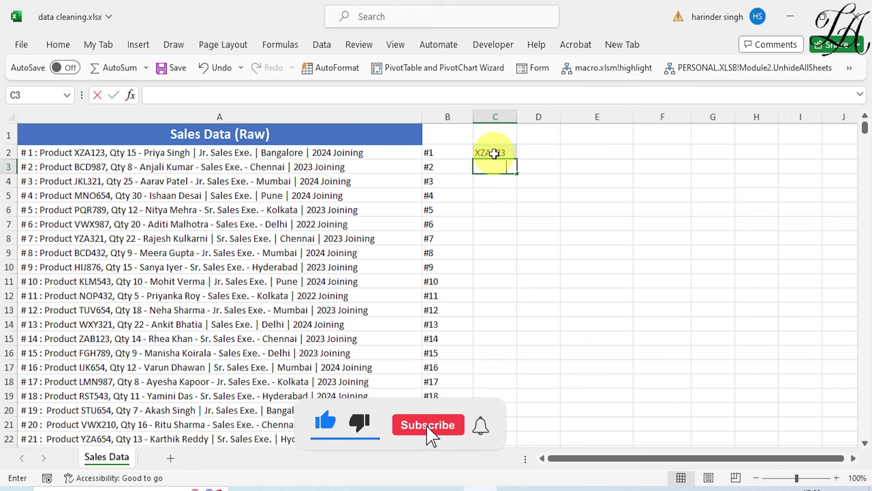
text(BCD987)
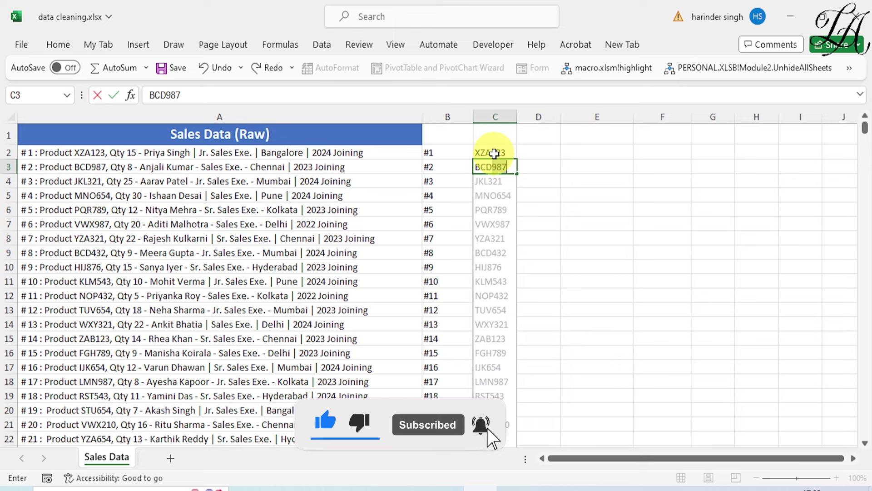
key(Return)
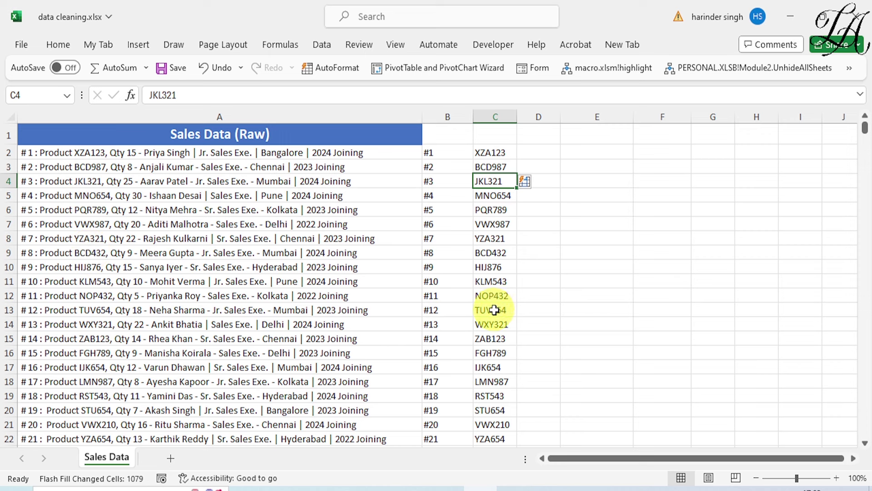
click(539, 153)
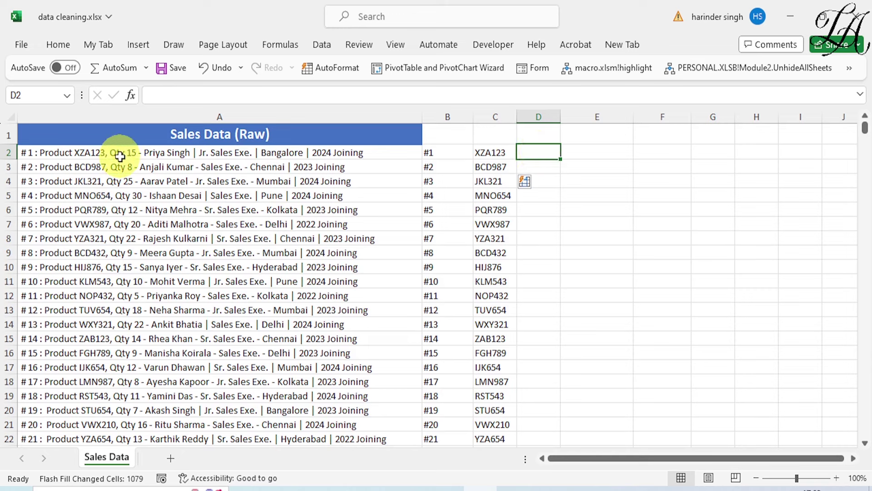
- Enter quantity 15 in D2, start 8 below it and accept the suggested fill
text(1)
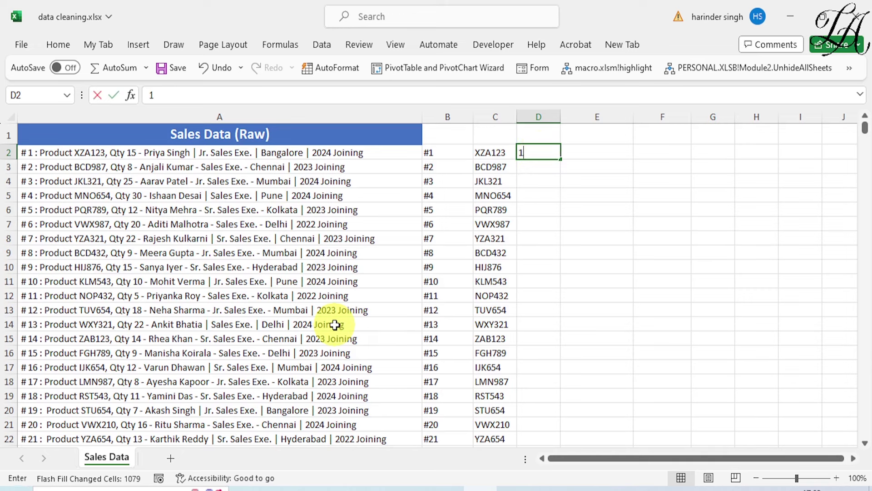
text(5)
key(Return)
text(8)
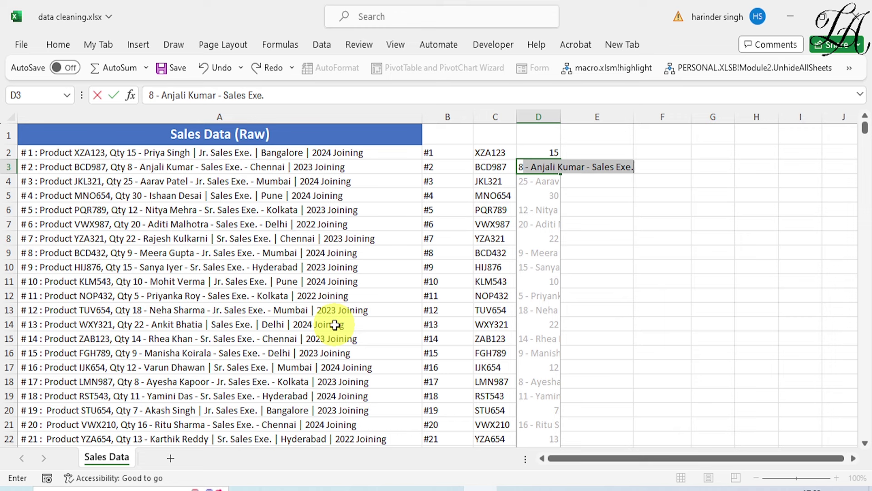
key(Return)
- Select the wrongly filled quantity cells from D3 to the bottom of column D
key(Up)
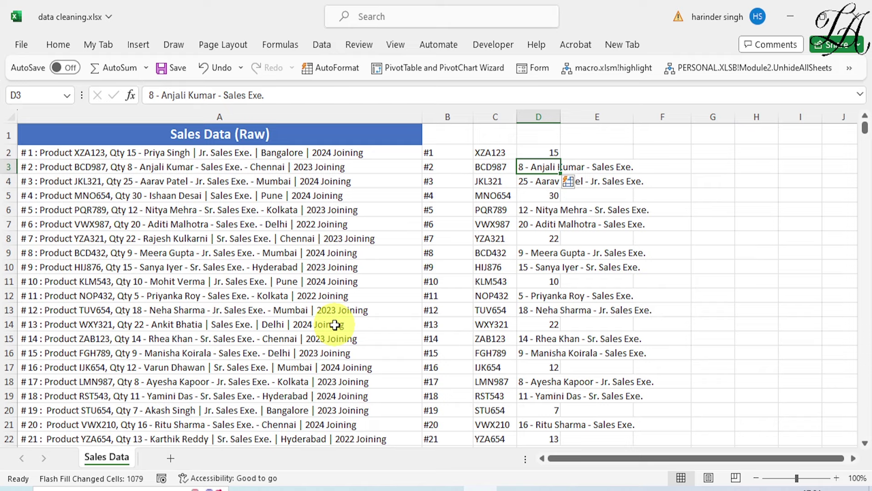
key(ctrl+a)
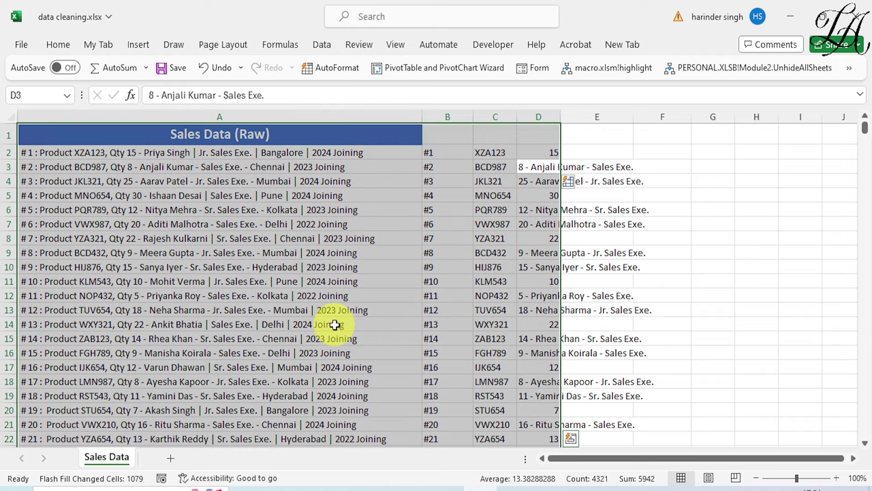
click(621, 182)
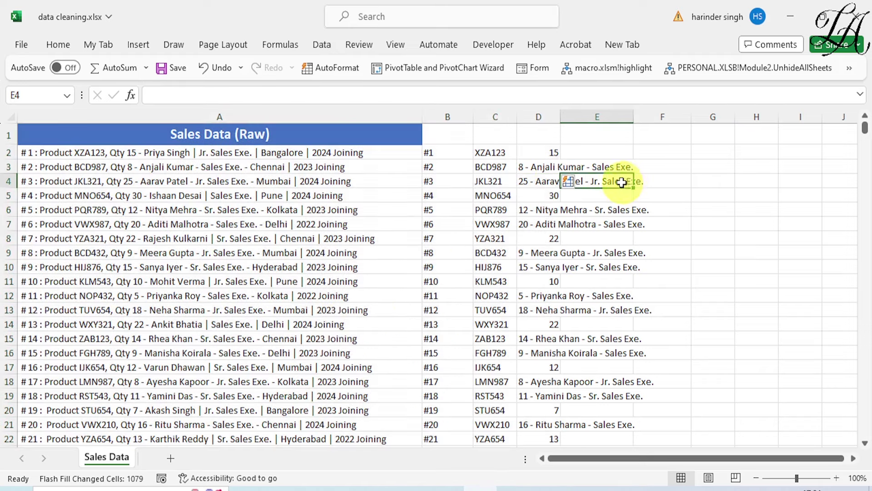
click(542, 167)
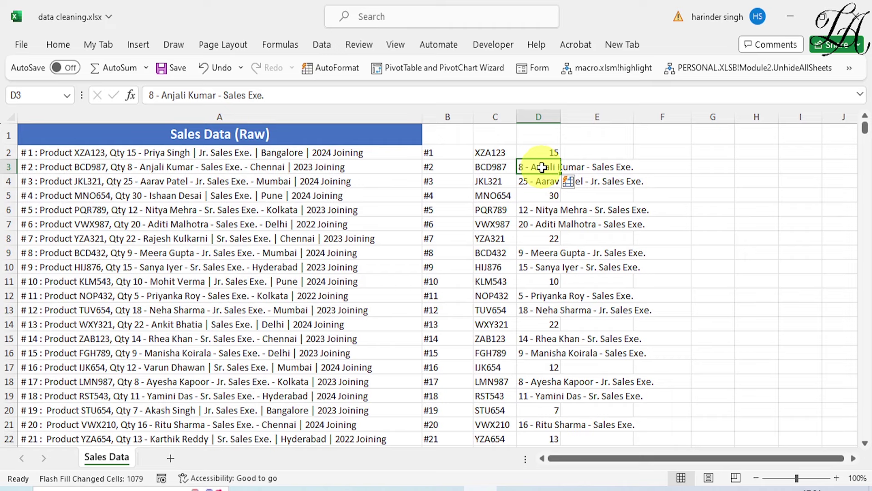
key(ctrl+shift+Down)
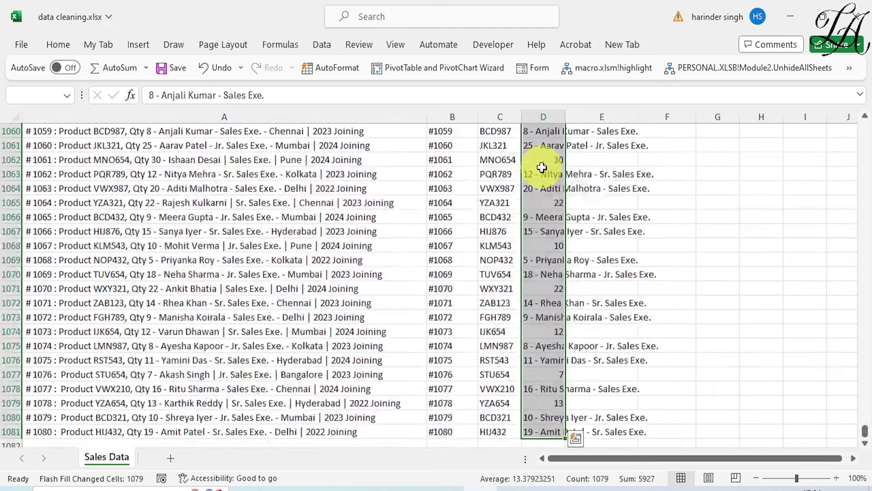
- Undo the bad fill, enter quantities 8 and 25 in D3:D4, and Flash Fill column D
key(ctrl+z)
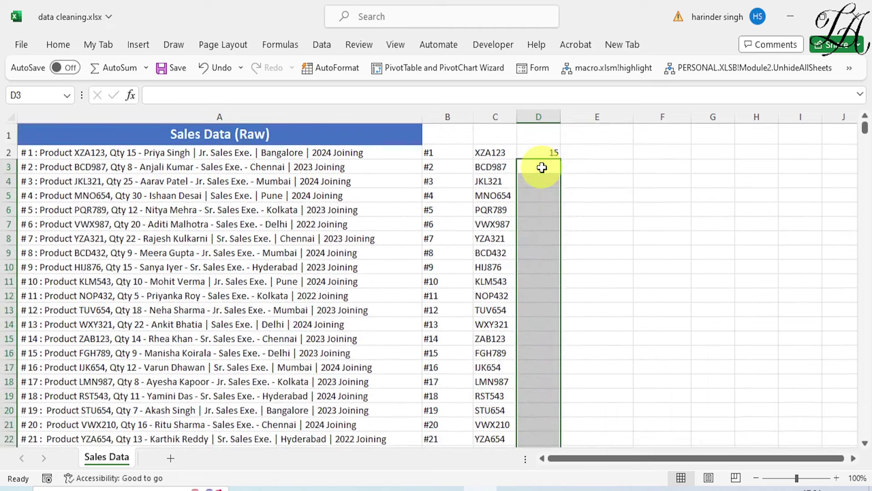
click(551, 167)
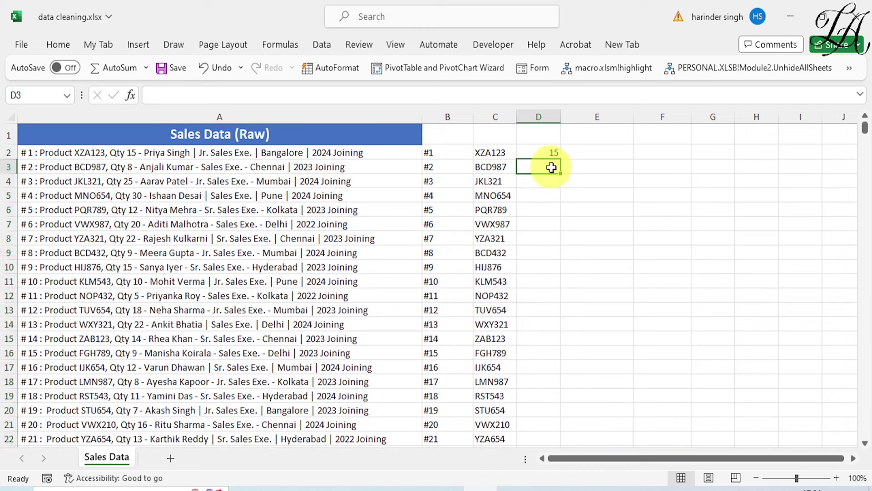
text(8)
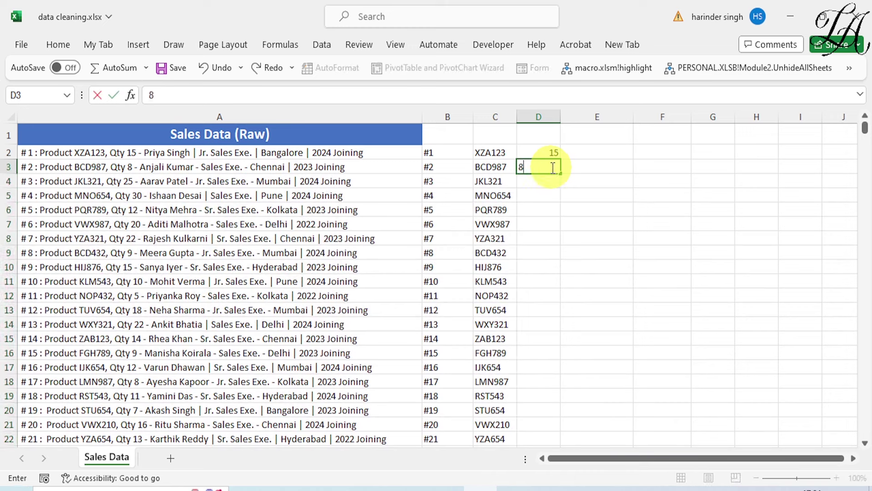
key(Return)
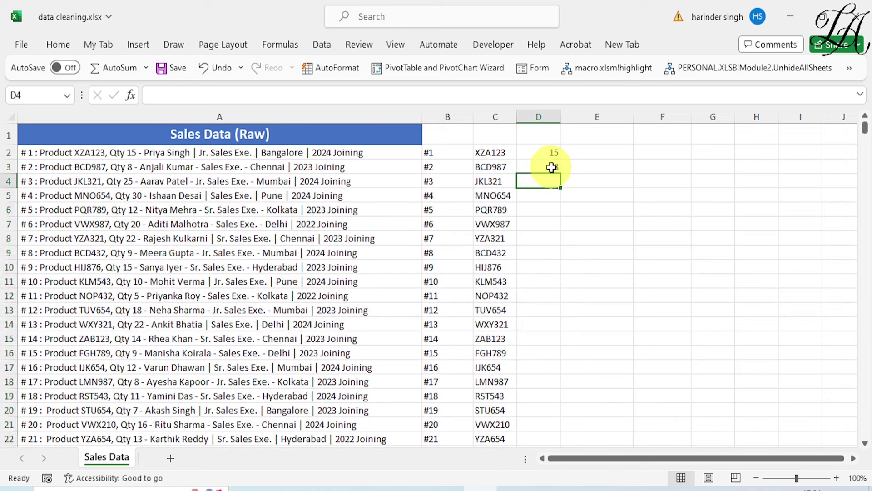
text(25)
key(Return)
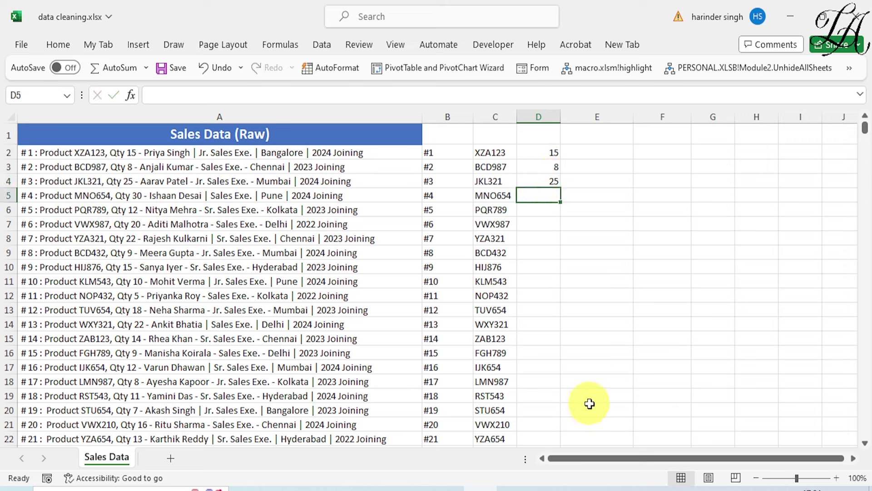
key(ctrl+e)
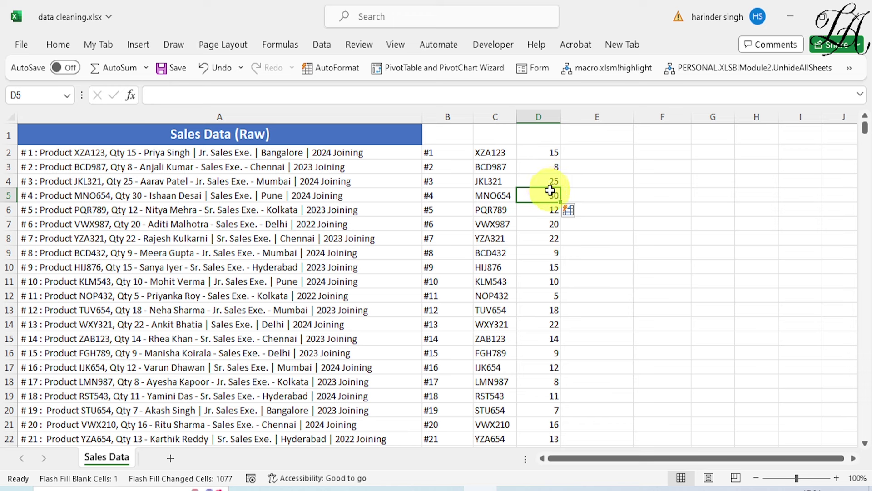
click(590, 153)
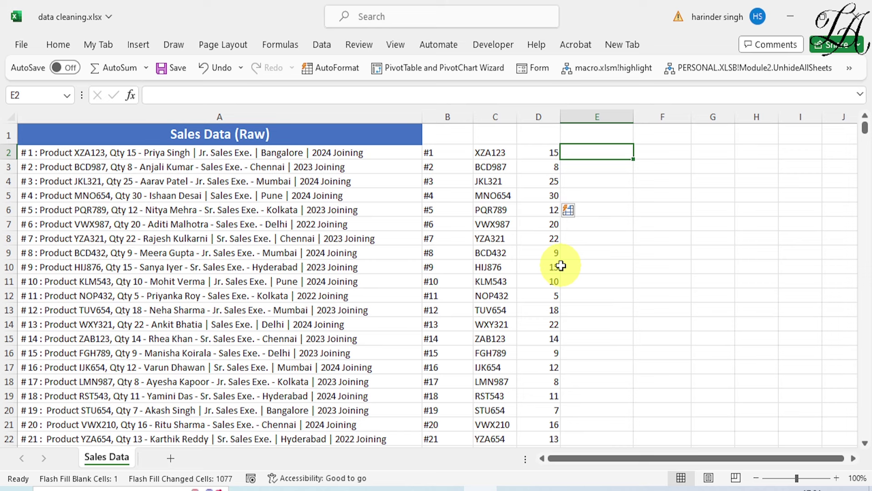
- Enter the first two salesperson names in E2:E3 and accept the suggested names for the rest
text(Pr)
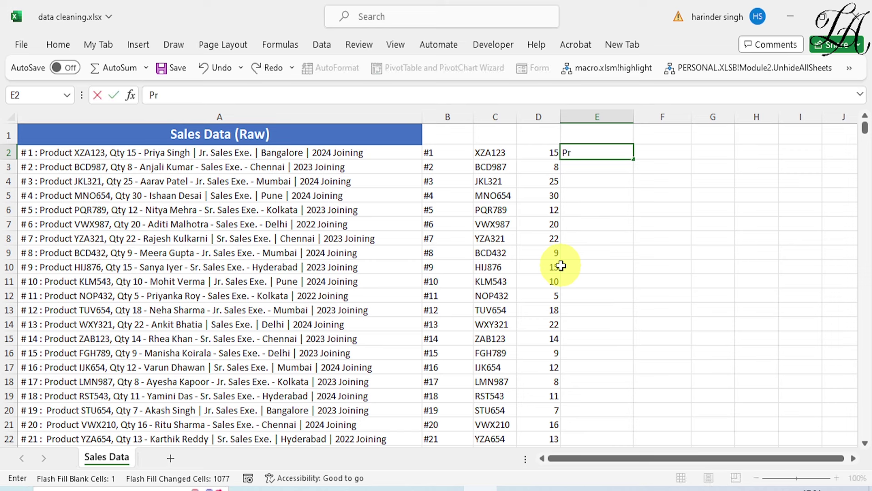
text(iya )
text(Singh)
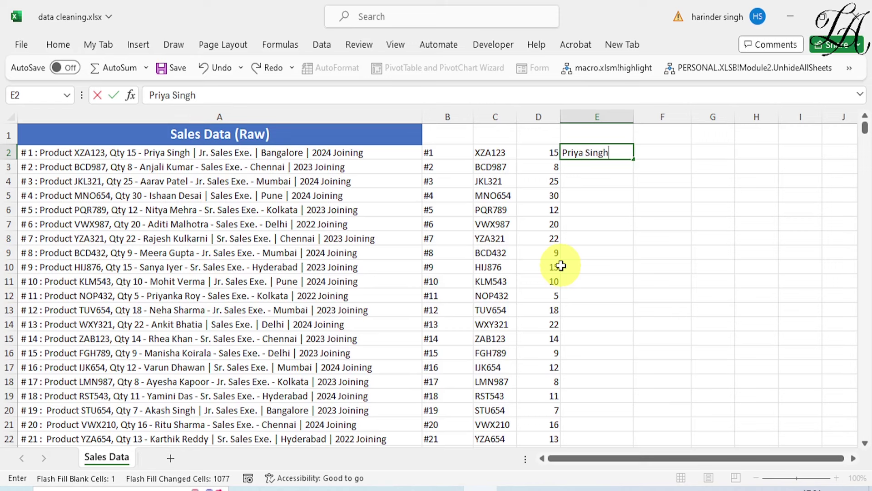
key(Return)
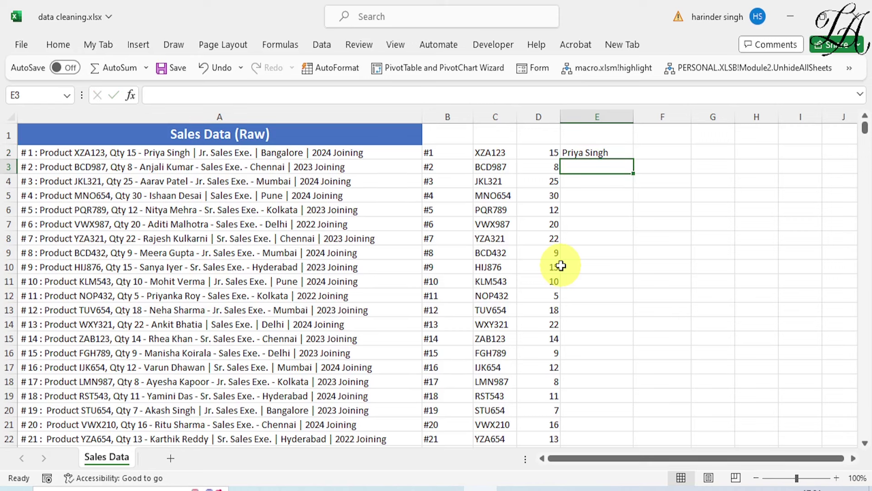
text(Anjal)
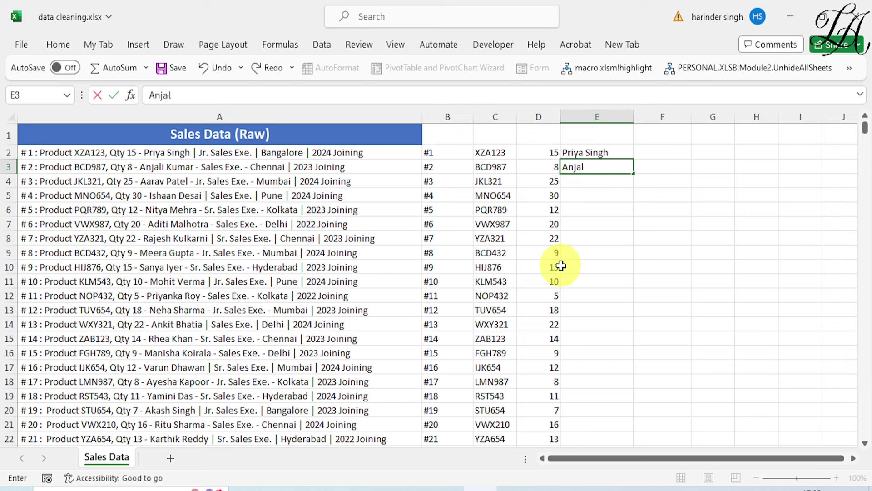
text(i K)
text(umar)
key(Return)
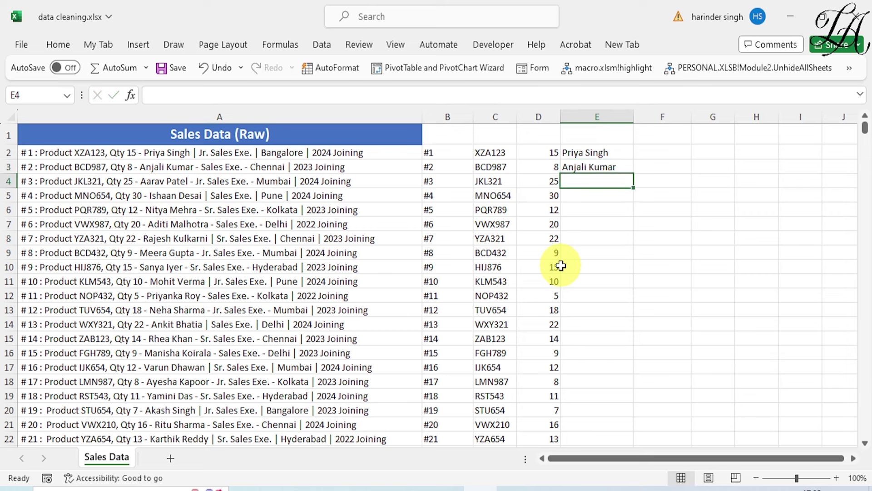
text(A)
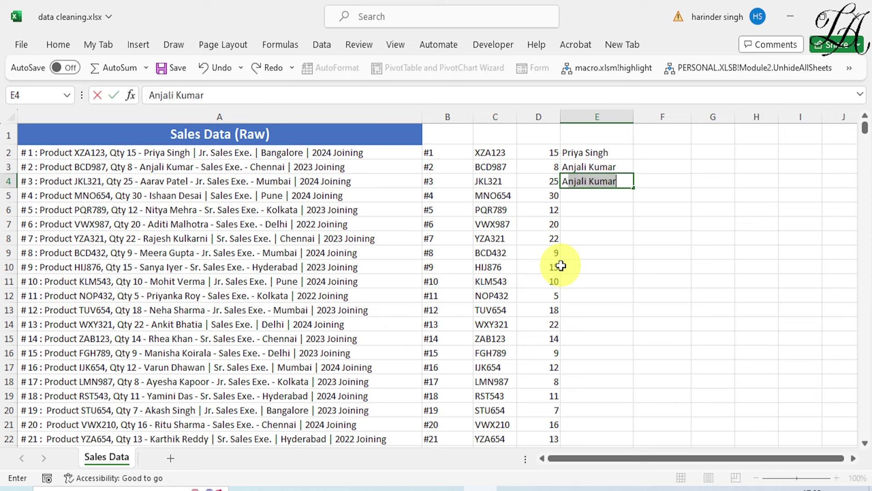
text(arav)
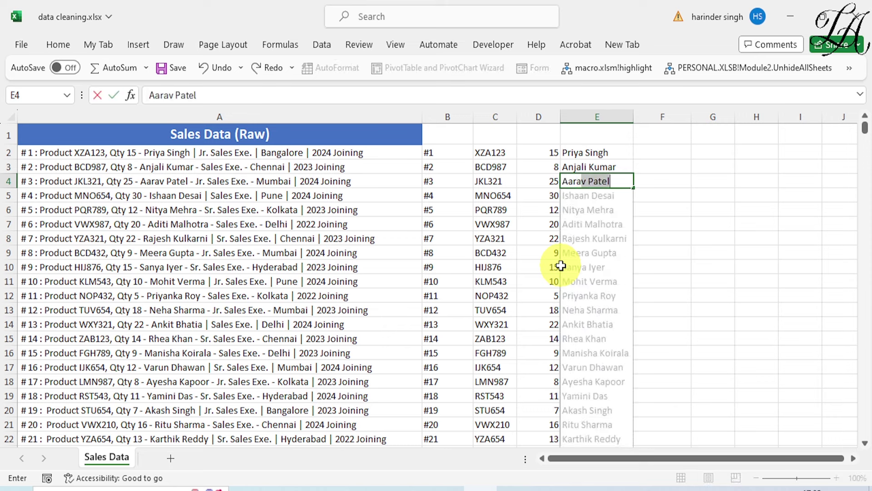
key(Return)
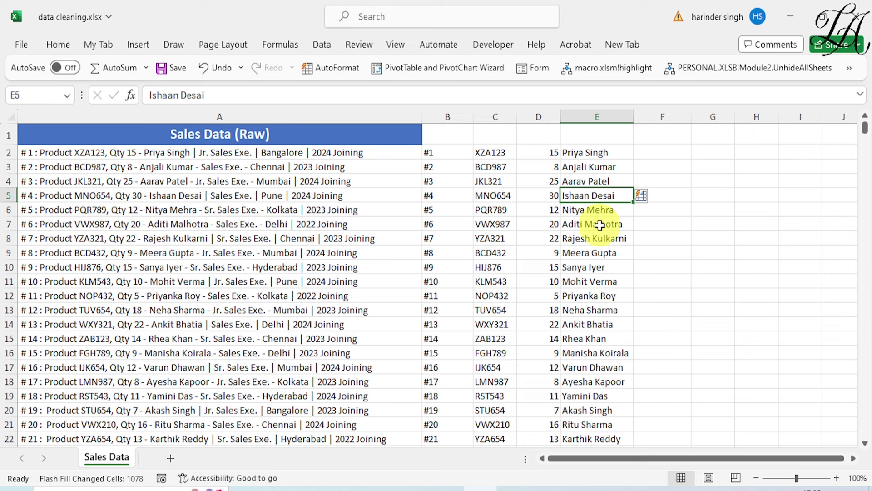
- Enter Jr. Sales Exe. and Sales Exe. in F2:F3, then Flash Fill the remaining designations
click(668, 152)
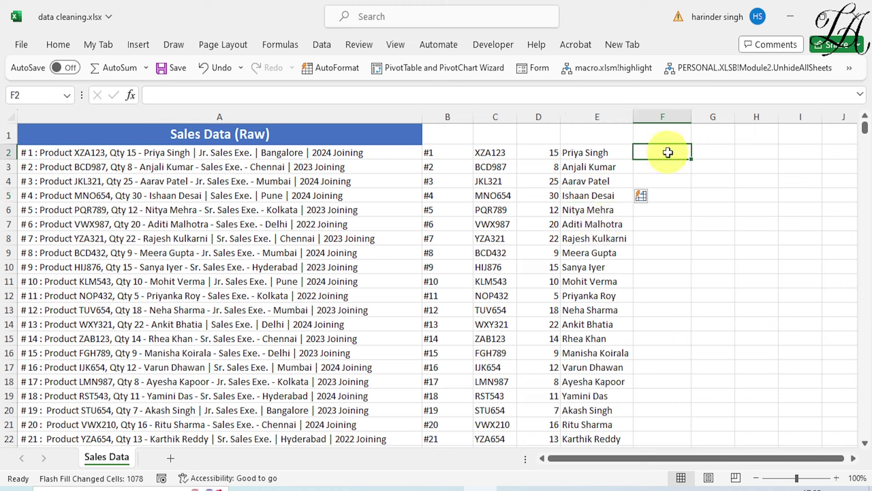
text(Jr.)
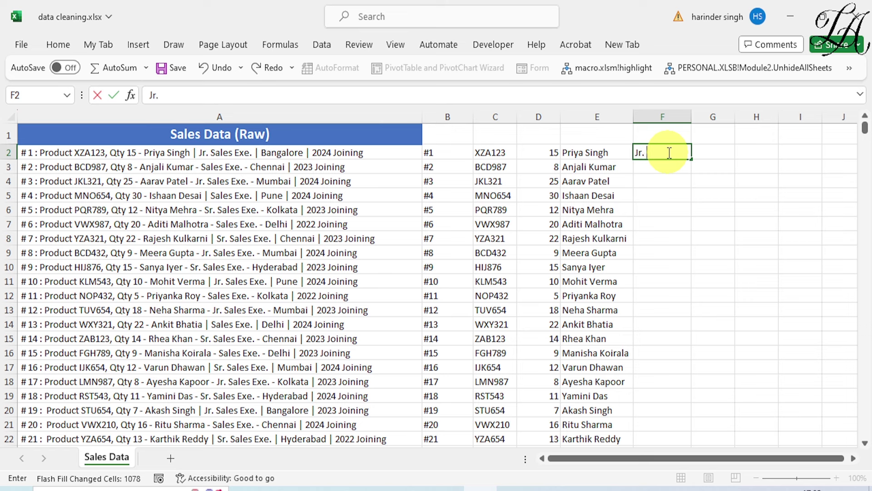
text( Sales)
text( Exe)
text(.)
key(Return)
text(S)
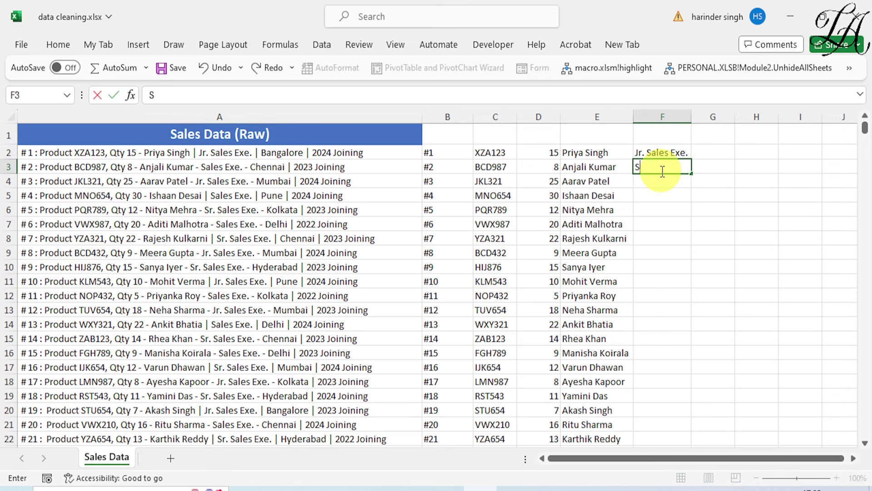
text(ales)
text( E)
text(xe.)
click(660, 180)
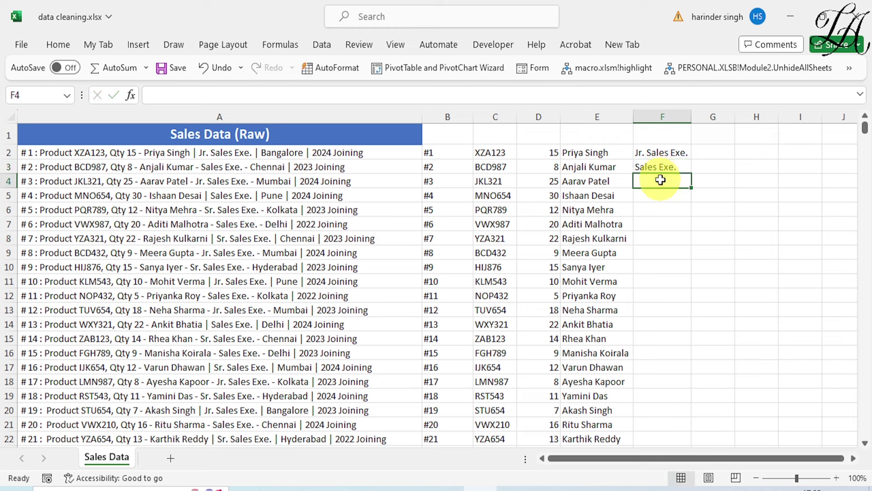
key(ctrl+e)
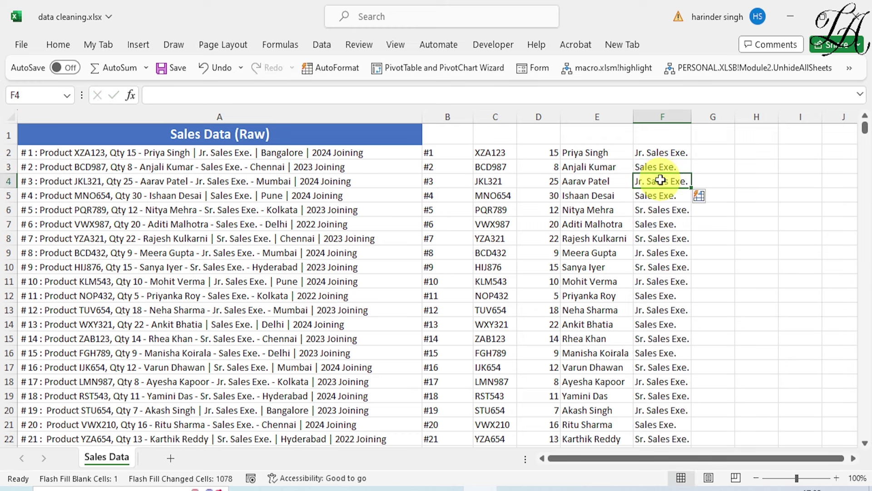
- Enter Bangalore and Chennai in G2:G3 and fill the locations down column G
click(714, 152)
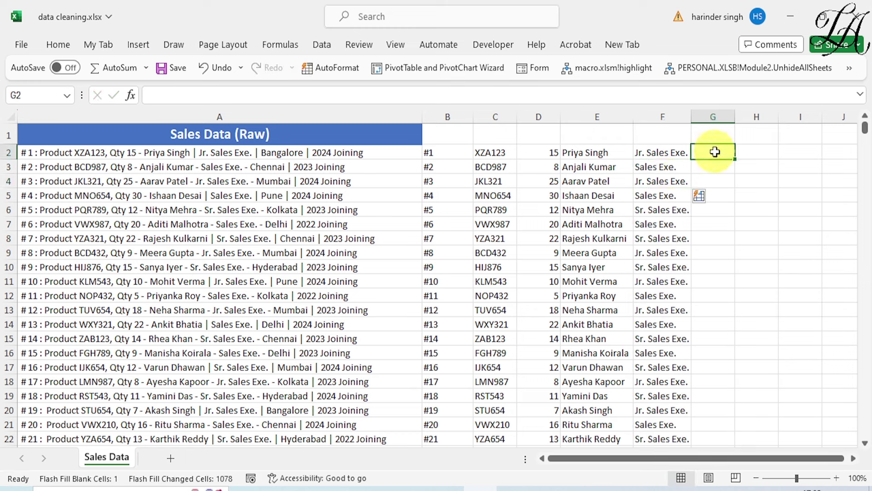
text(Ban)
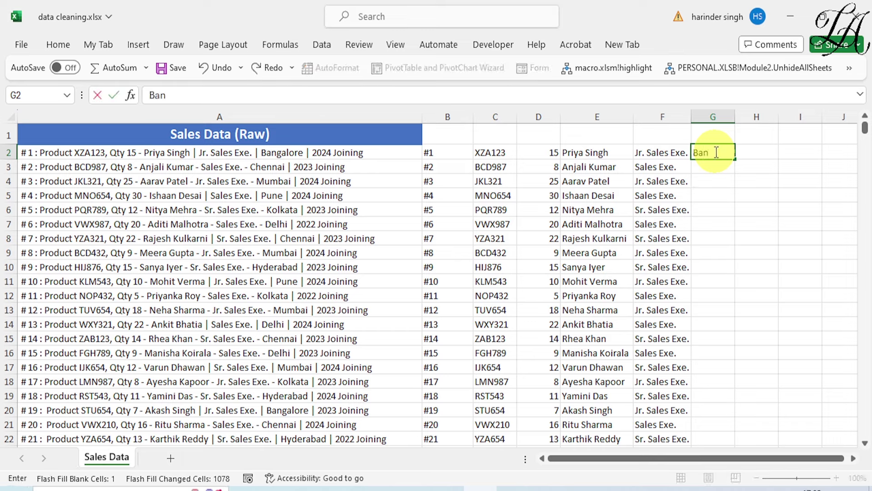
text(galore)
key(Return)
text(Chennai)
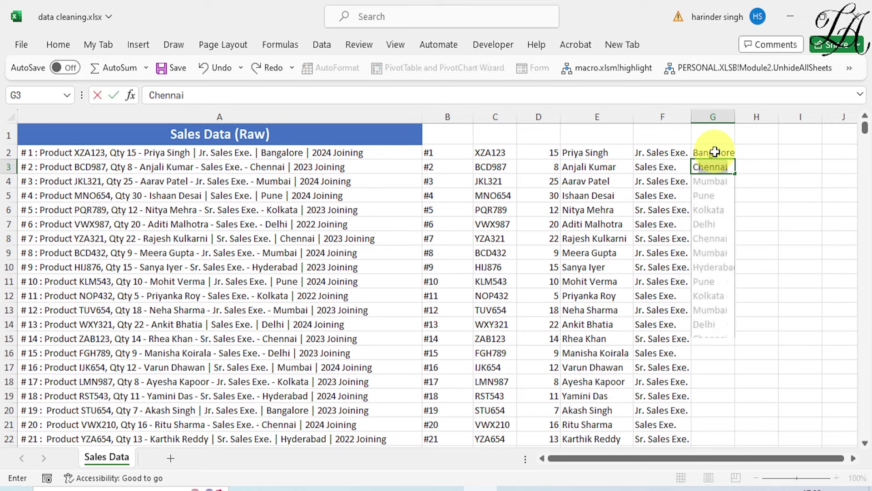
key(Return)
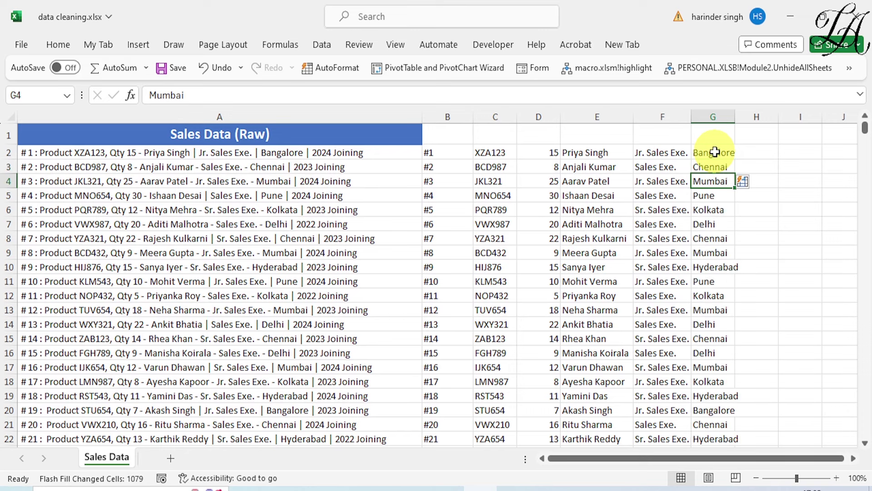
- Enter joining years 2024, 2023 and 2024 in H2:H4 and Flash Fill column H
click(750, 155)
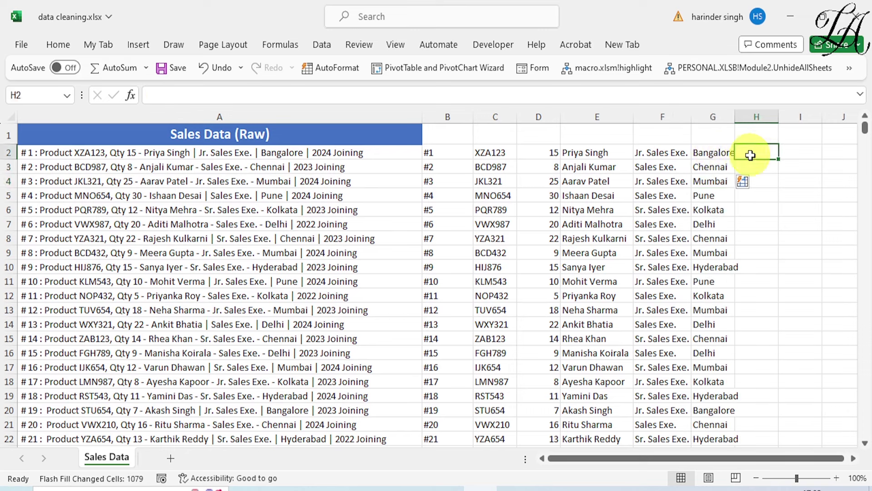
text(2024)
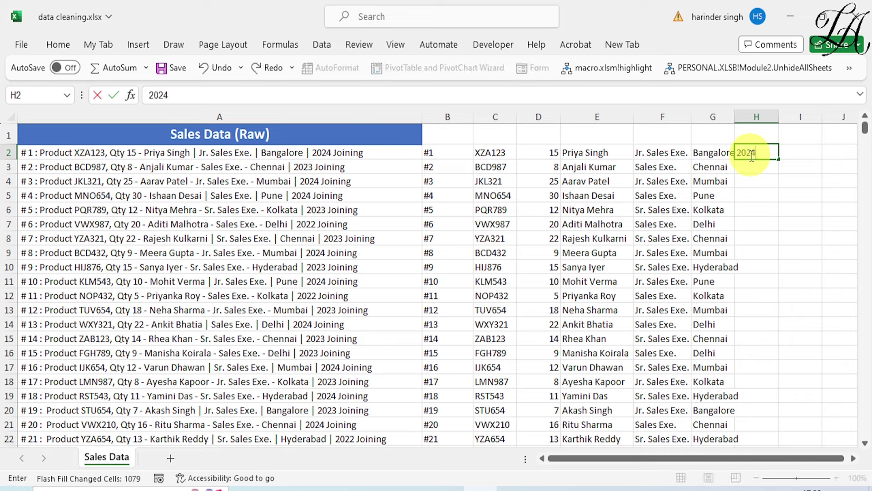
key(Return)
text(2)
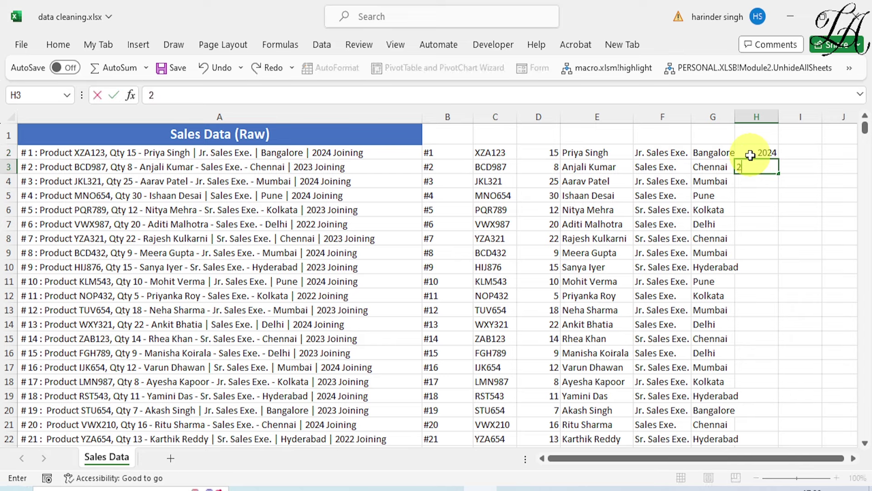
text(023)
key(Return)
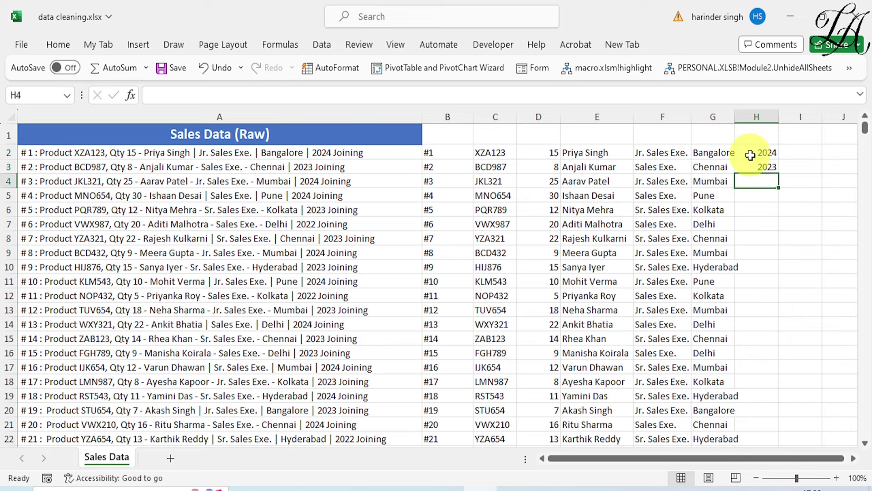
text(2024)
key(Return)
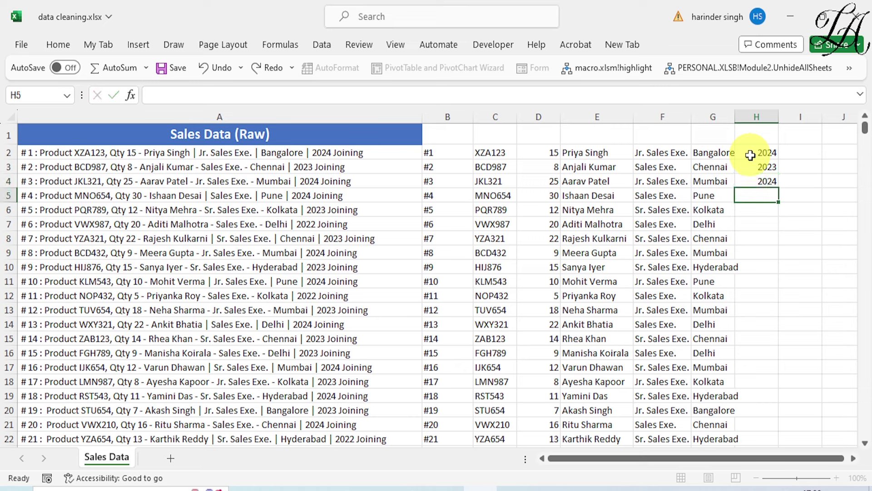
key(ctrl+e)
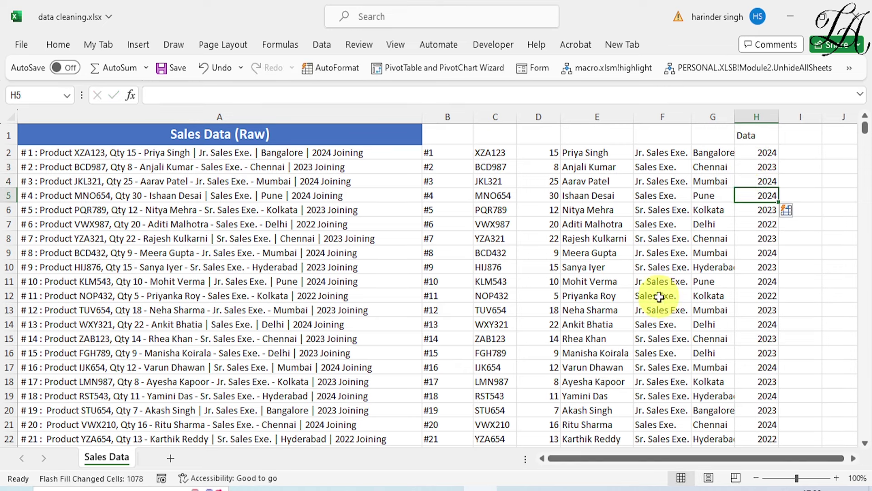
- Clear the stray 'Data' entry from header cell H1
scroll(679, 309, down, 1)
scroll(677, 304, down, 1)
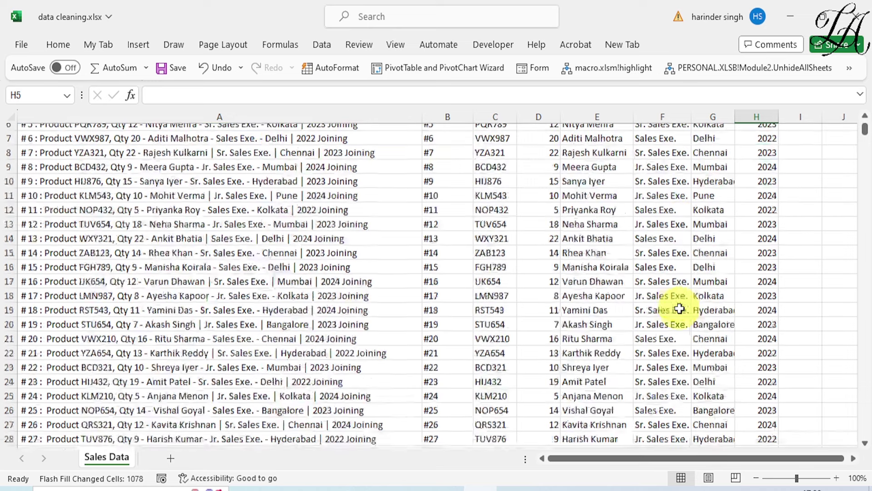
scroll(677, 302, down, 3)
click(55, 296)
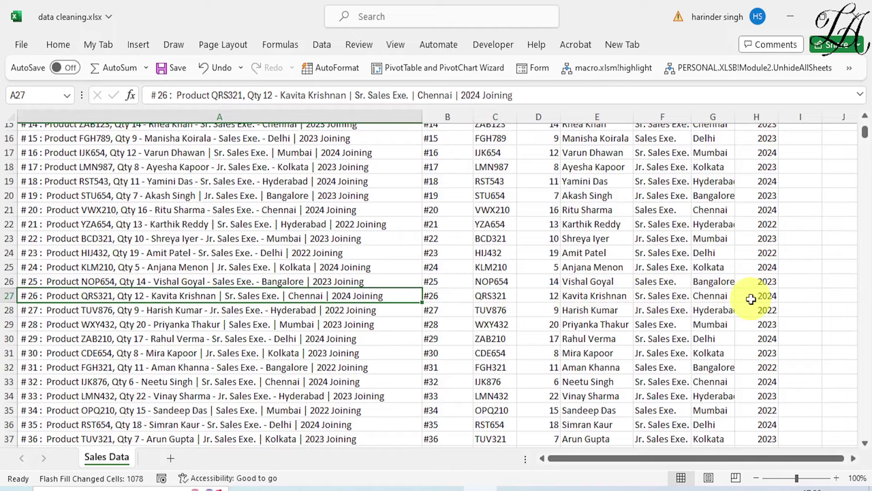
scroll(768, 349, up, 4)
scroll(768, 349, up, 1)
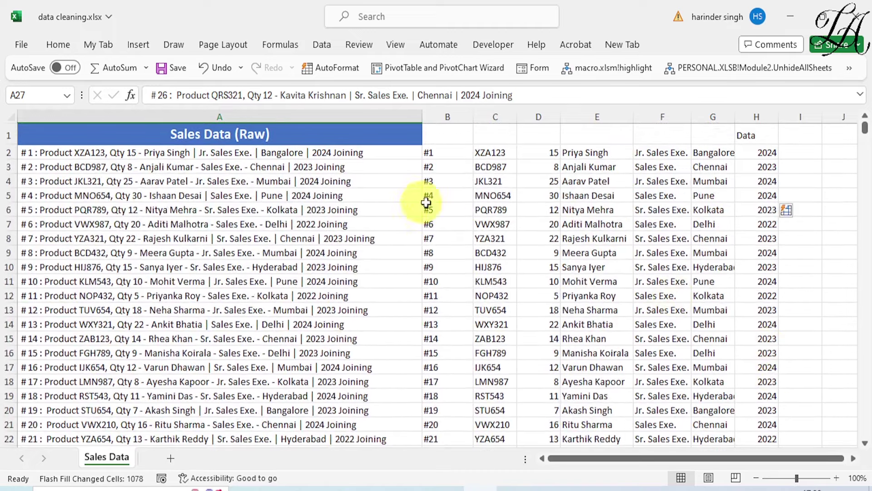
click(761, 135)
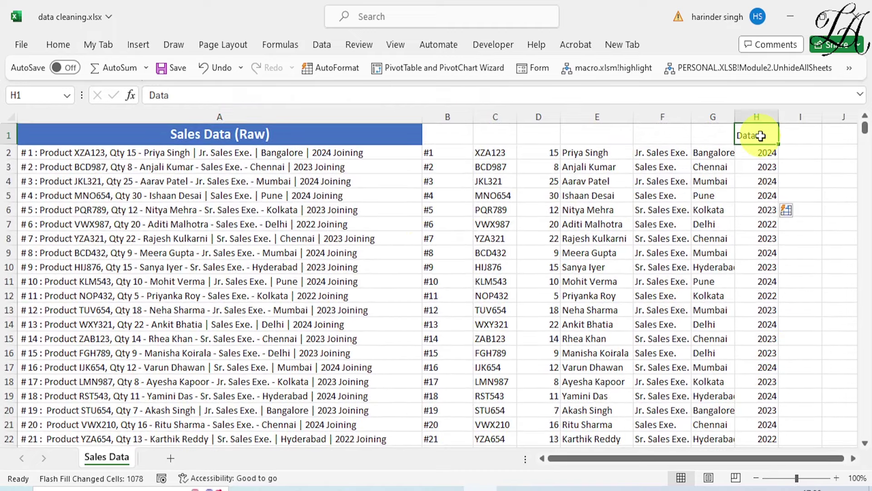
key(Delete)
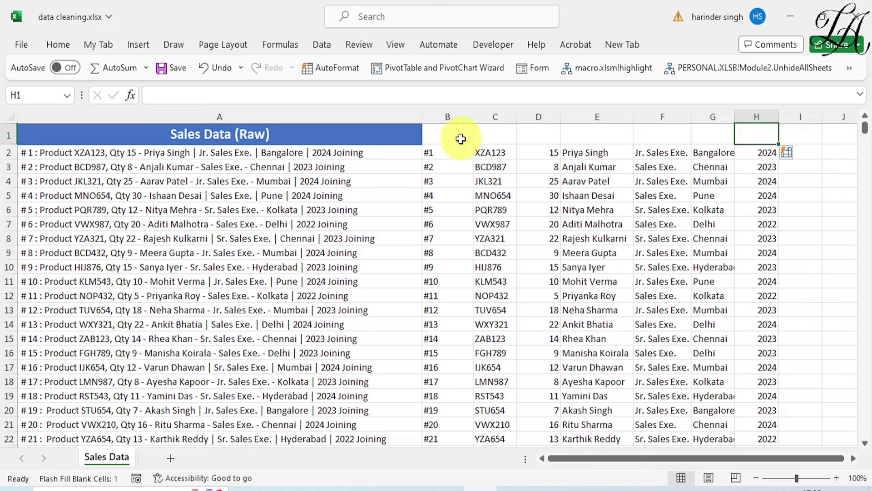
- Type headers S.no, Product, Qty and Name into B1:E1
click(461, 138)
text(S.)
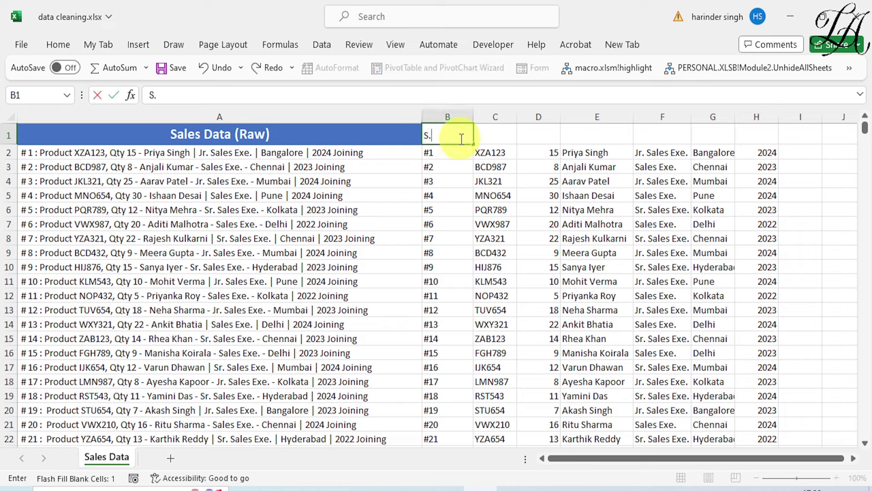
text(n)
text(o)
click(493, 140)
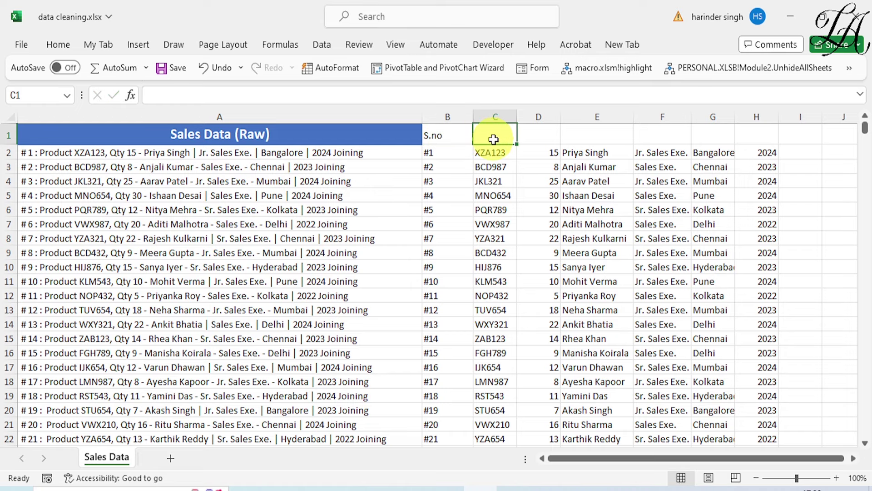
text(Pr)
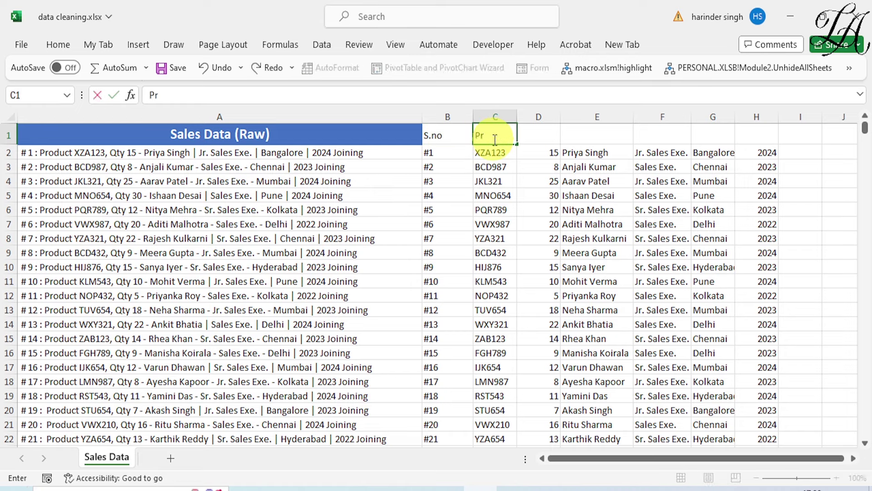
text(oduct)
click(545, 127)
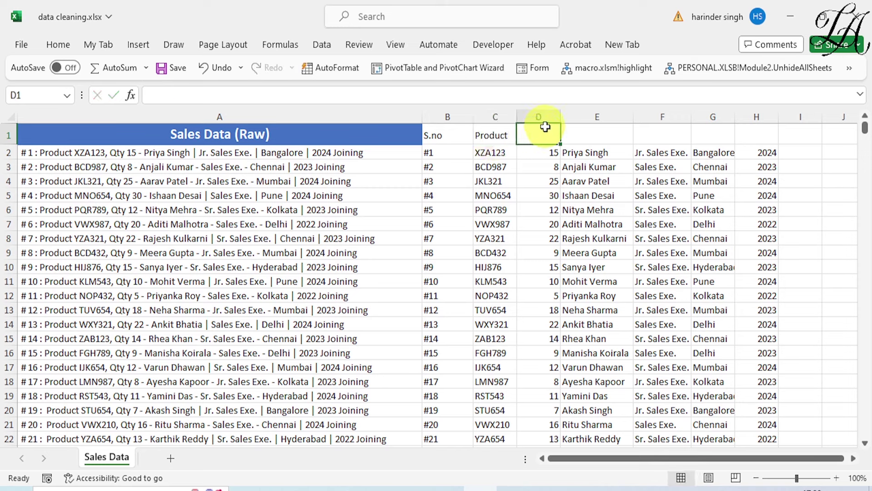
text(Qty)
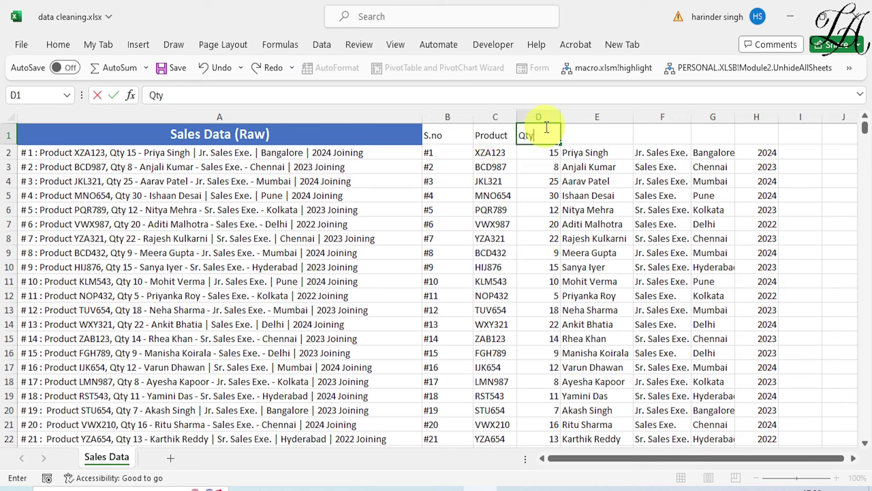
click(583, 139)
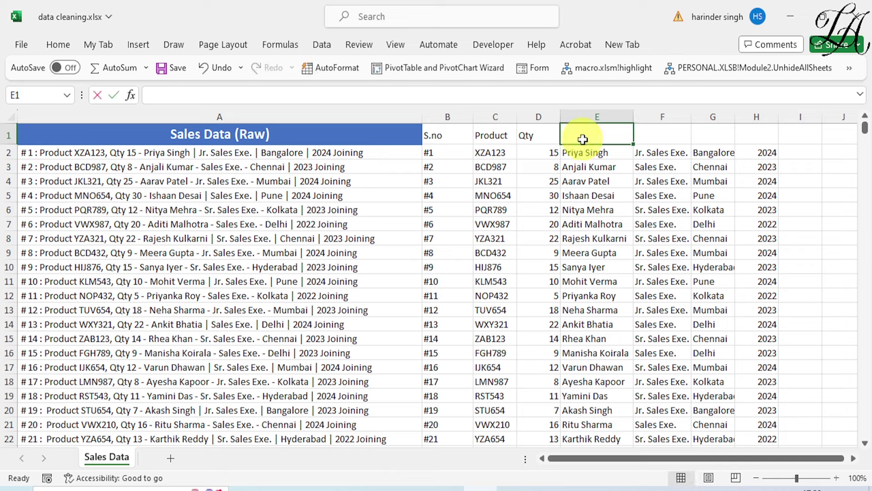
text(Name)
- Add headers Designation, Location and Joining Year in F1:H1
click(644, 142)
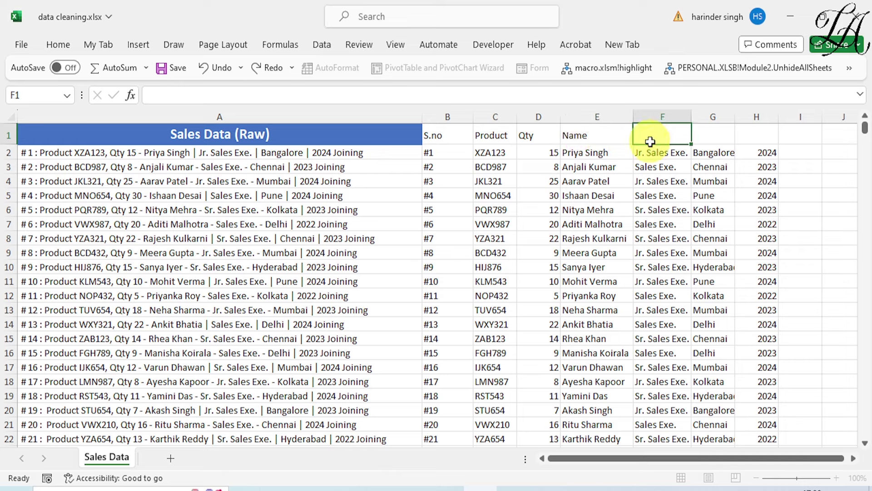
text(Desi)
text(gnation)
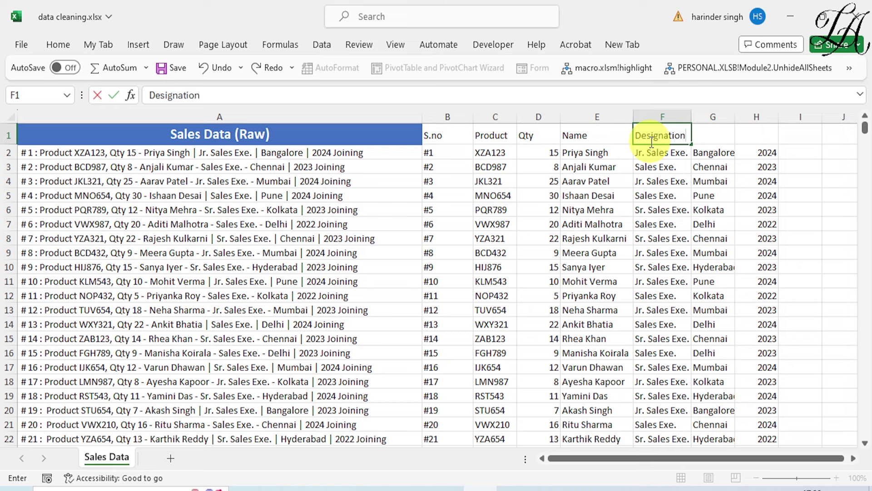
click(717, 137)
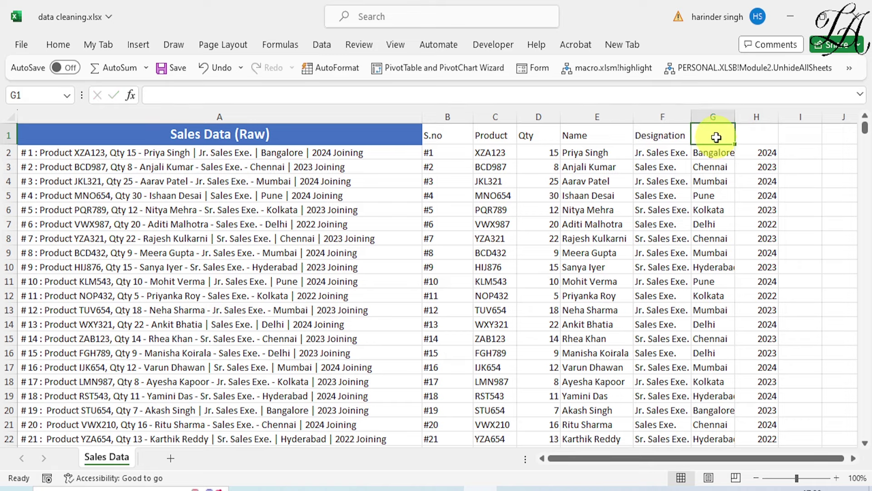
text(Locati)
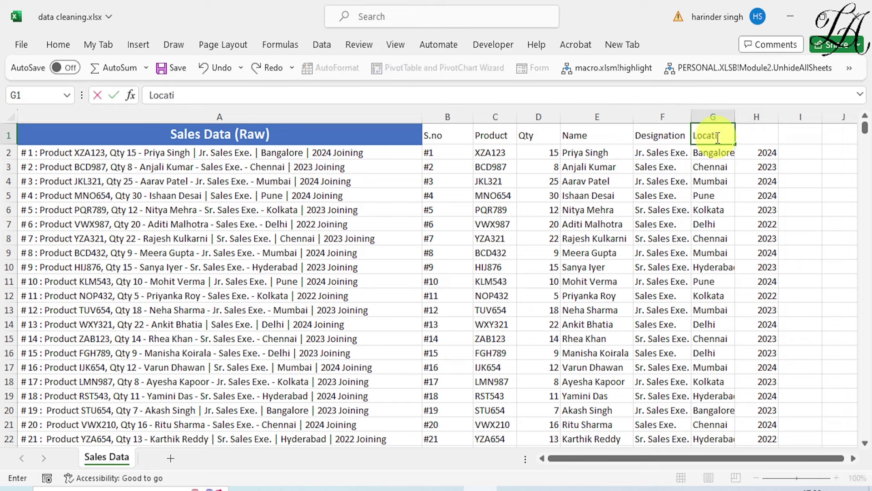
text(on)
click(756, 138)
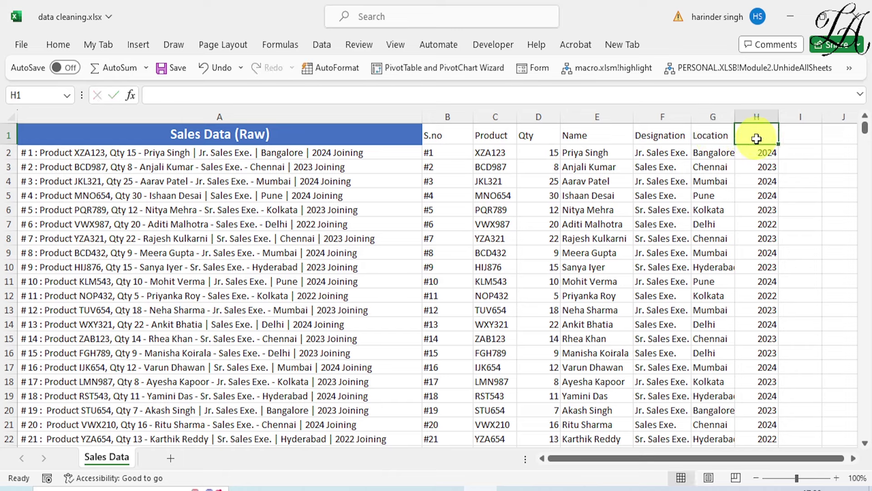
text(Jo)
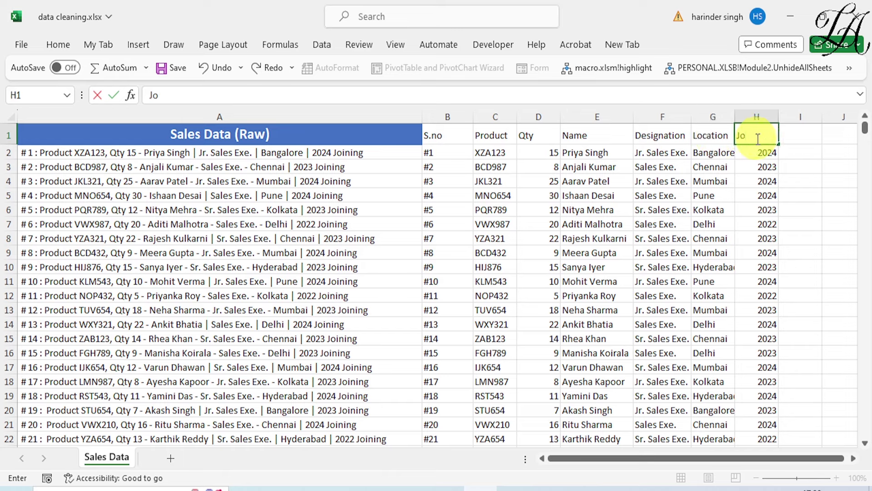
text(ining Y)
text(ear)
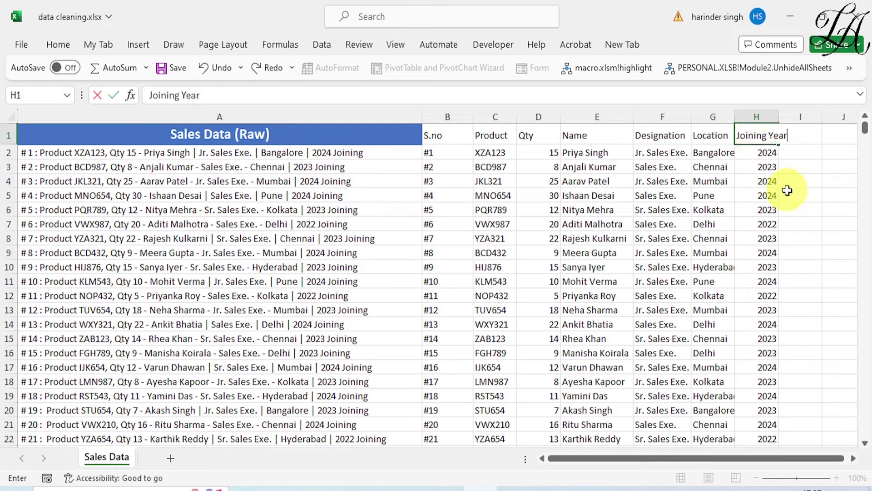
click(800, 207)
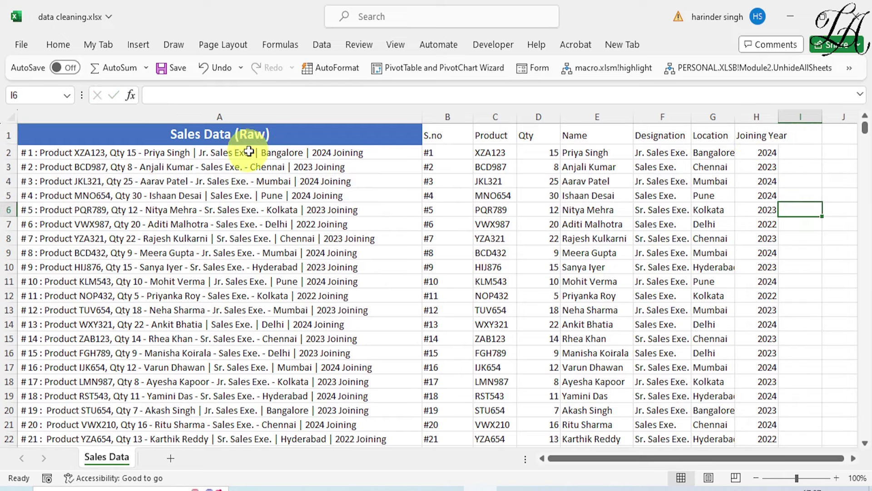
click(250, 117)
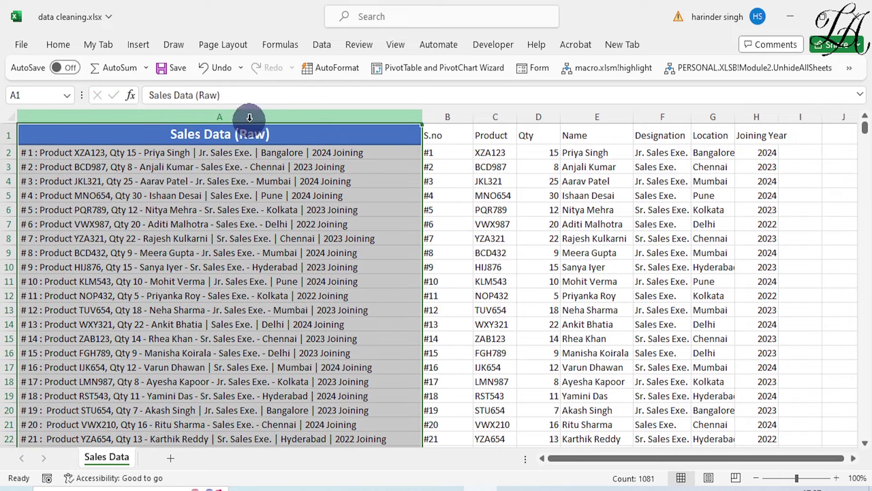
- Delete the raw text column A, leaving the split data in A:G
right_click(250, 117)
click(288, 282)
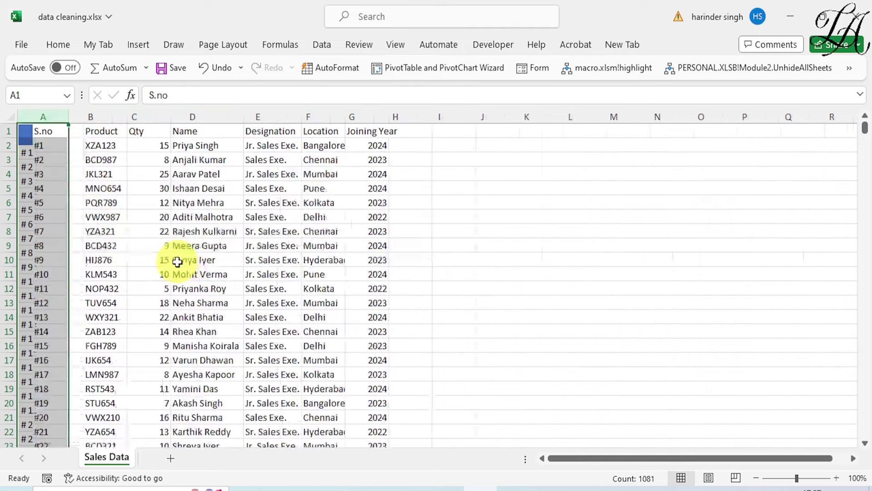
click(47, 132)
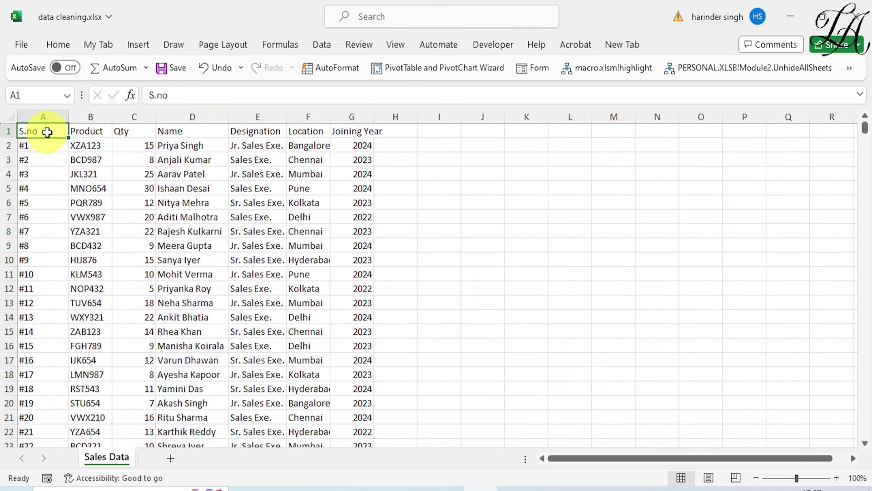
- Convert the data range A1:G1081 into a formatted table with Ctrl+T
key(ctrl+shift+End)
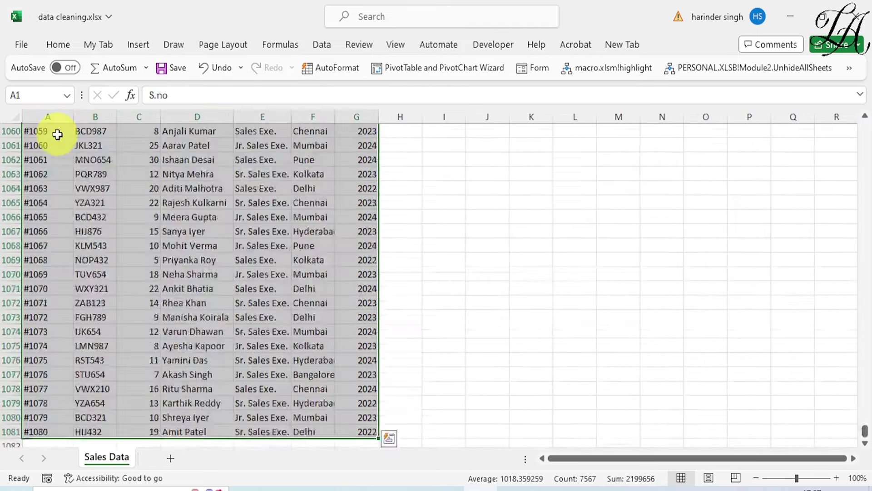
key(ctrl+t)
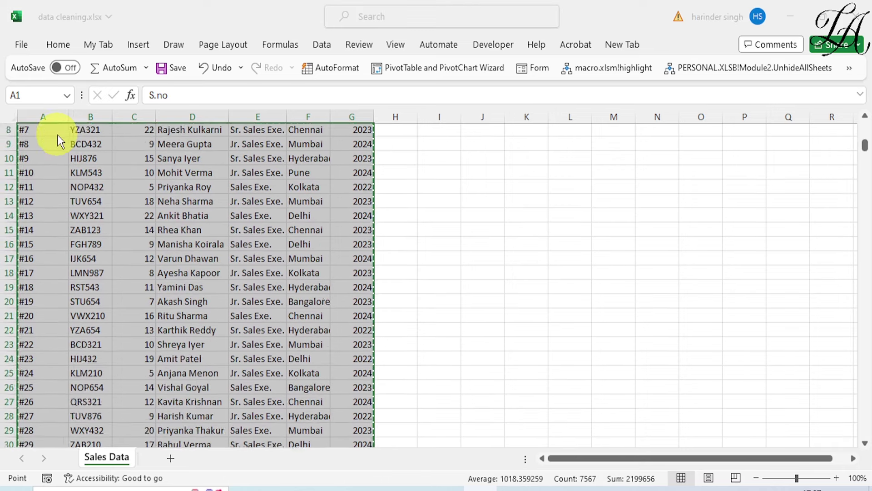
click(473, 305)
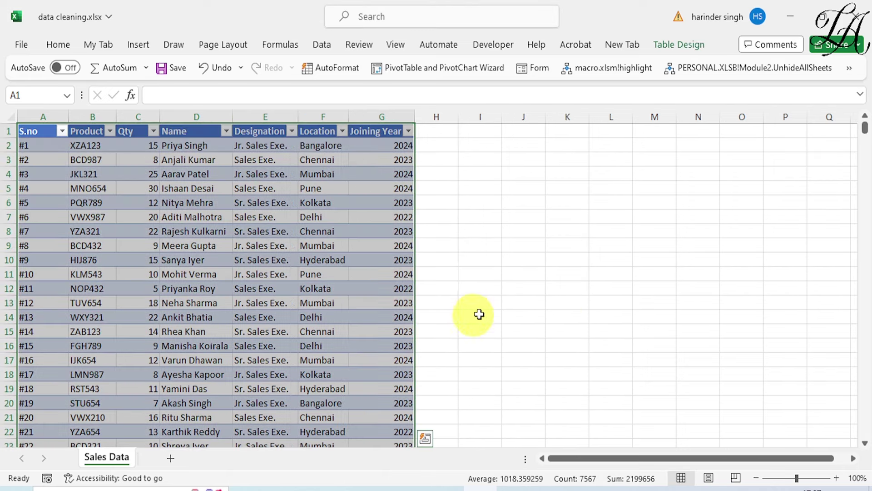
click(565, 313)
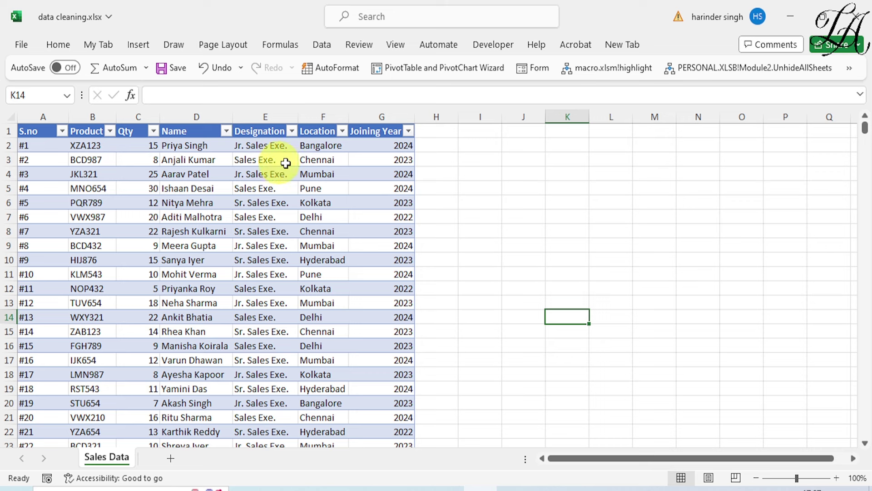
click(477, 164)
click(376, 193)
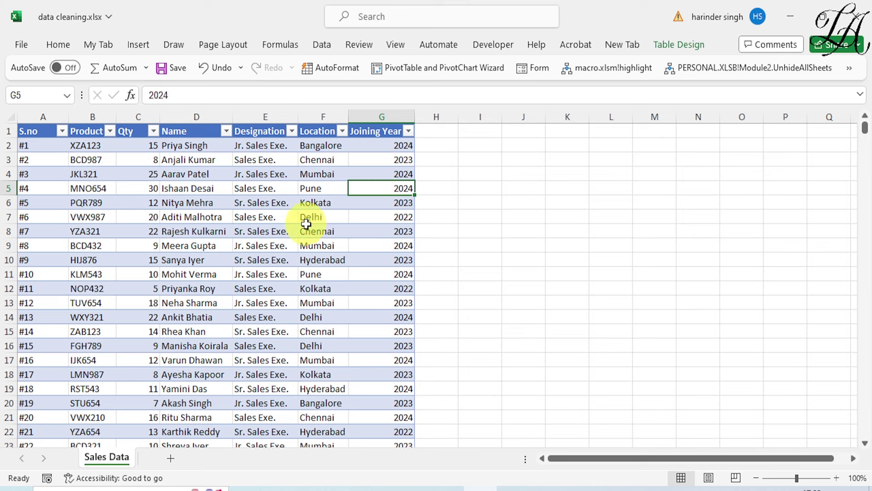
- Insert a PivotTable from Table1 on the existing Sales Data worksheet at cell I8
click(268, 191)
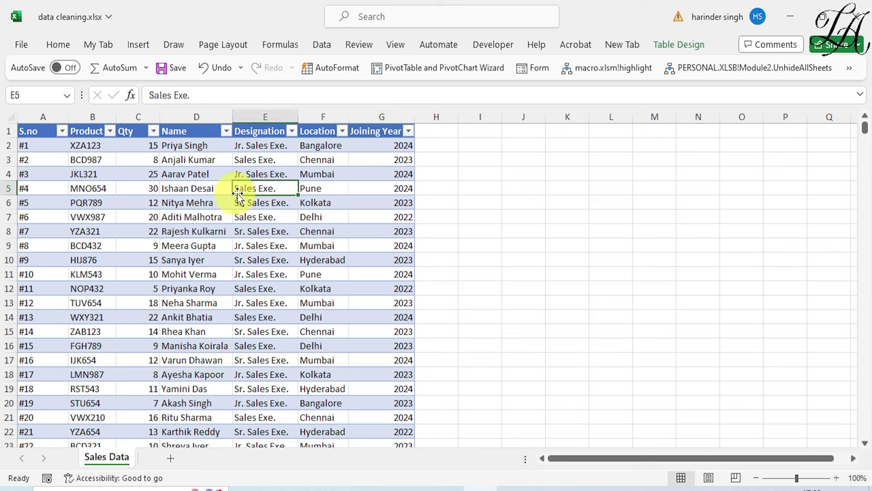
click(138, 46)
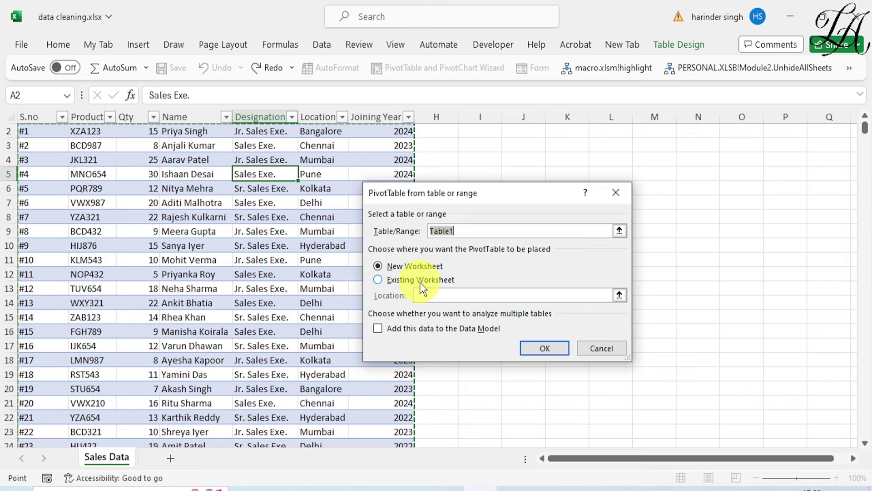
click(419, 281)
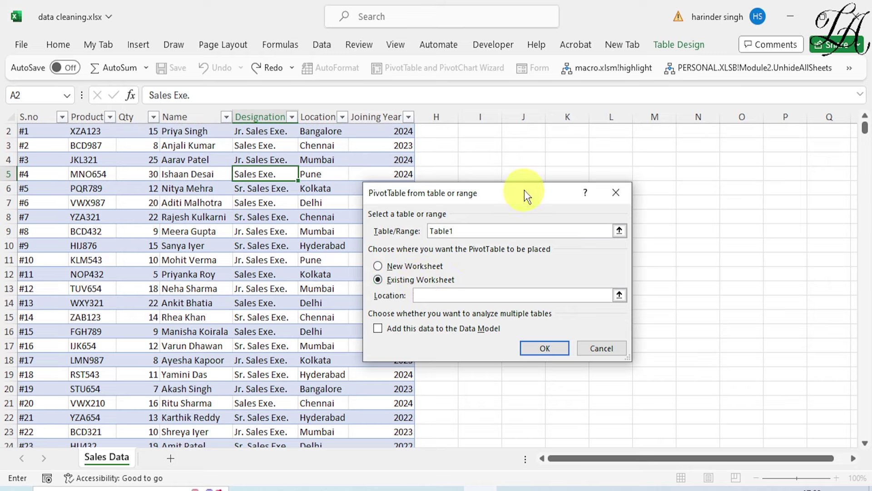
drag(516, 195, 660, 172)
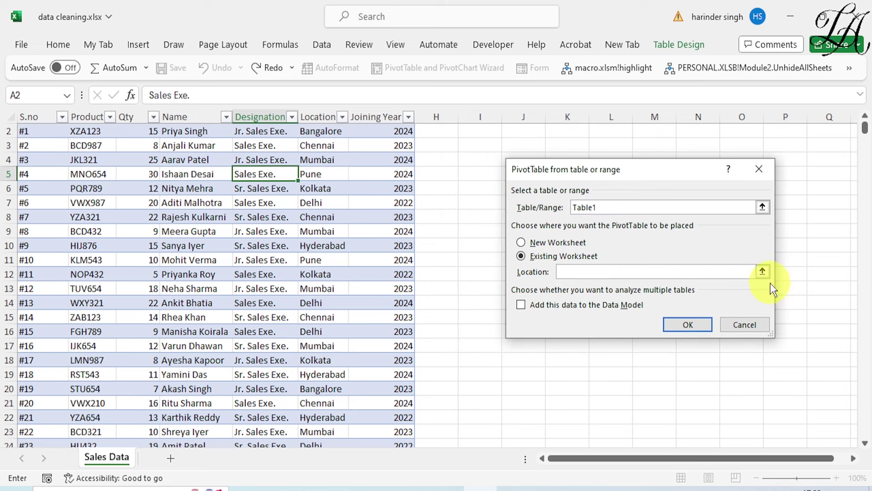
click(762, 272)
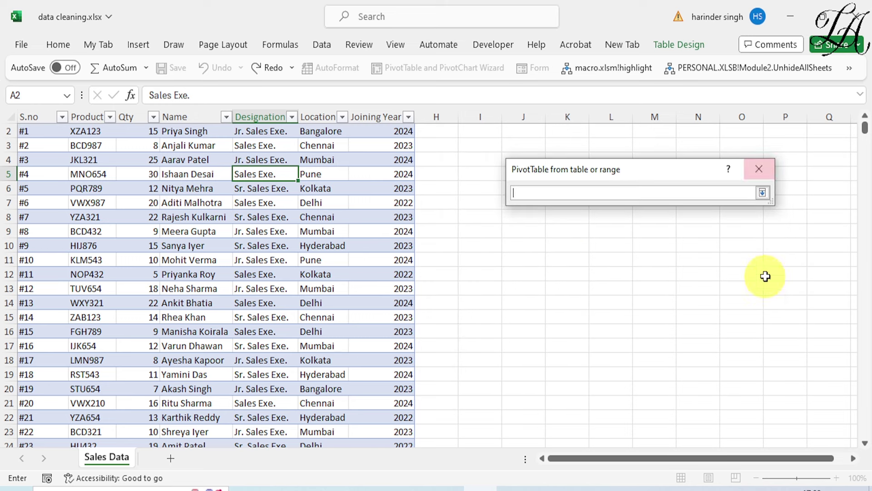
click(486, 220)
click(762, 193)
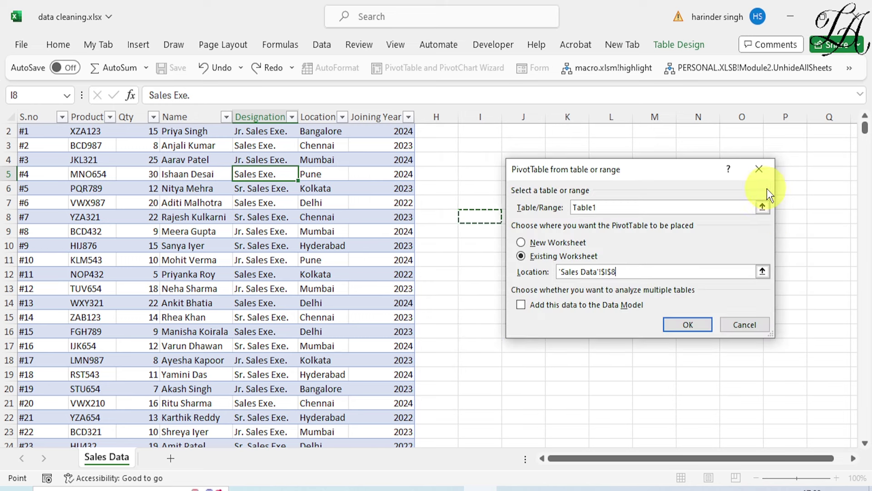
click(689, 325)
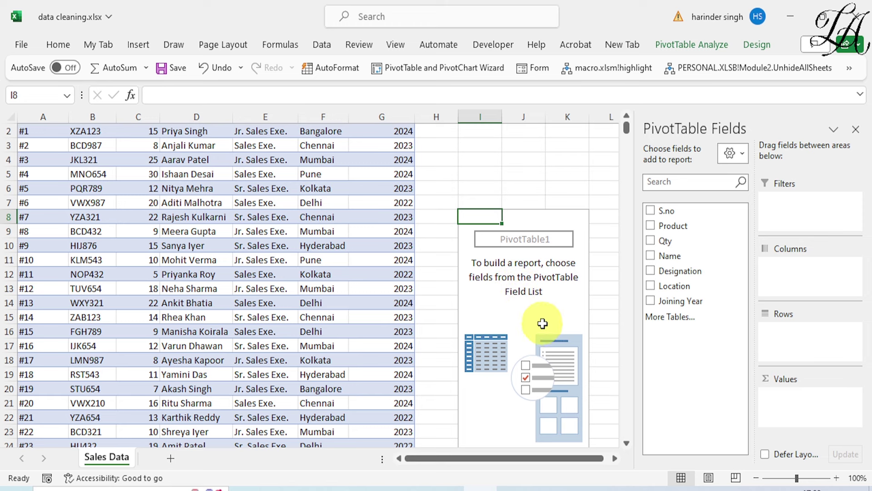
- Lay out the pivot with Designation in Columns, Location in Rows and Sum of Qty as values, totalling 14632
scroll(334, 234, up, 1)
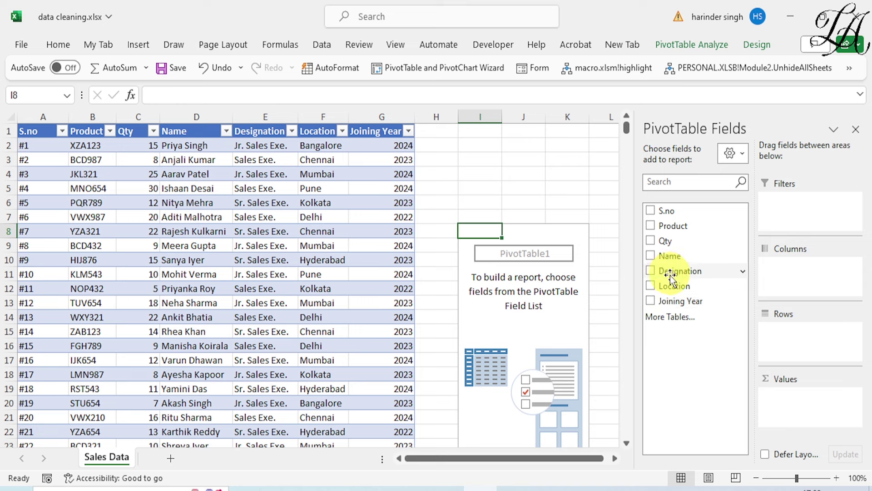
click(650, 270)
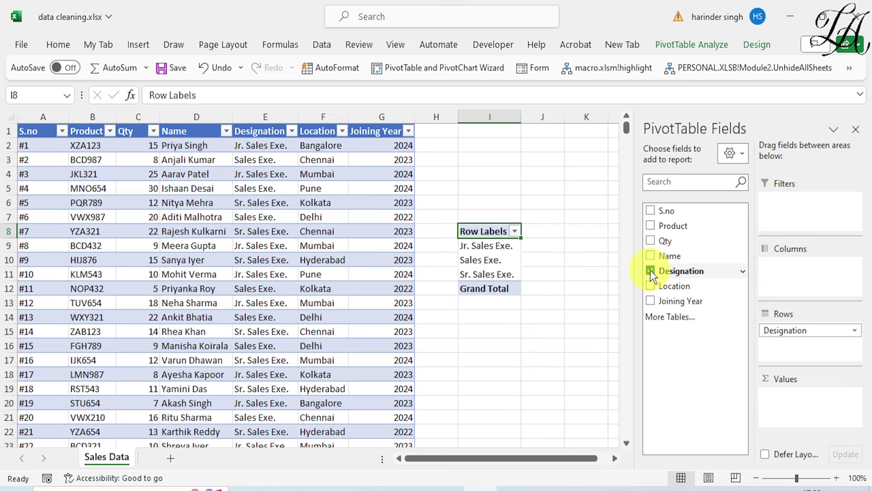
drag(650, 270, 777, 300)
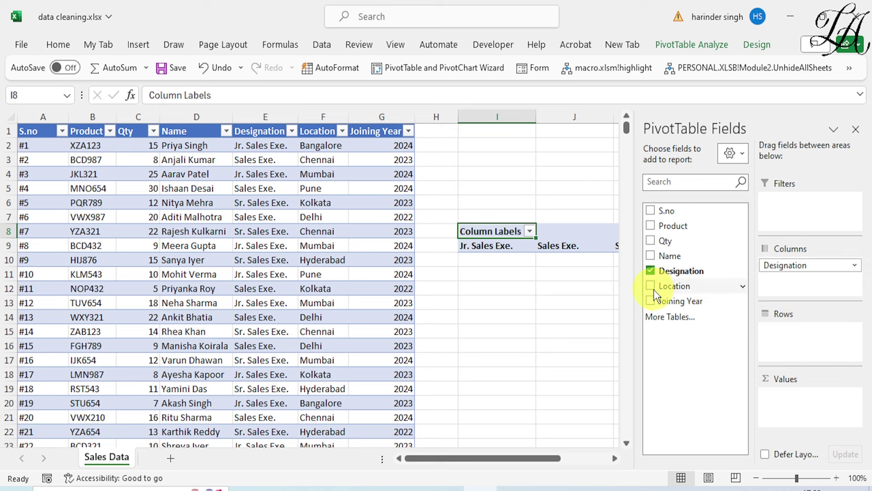
drag(649, 286, 789, 339)
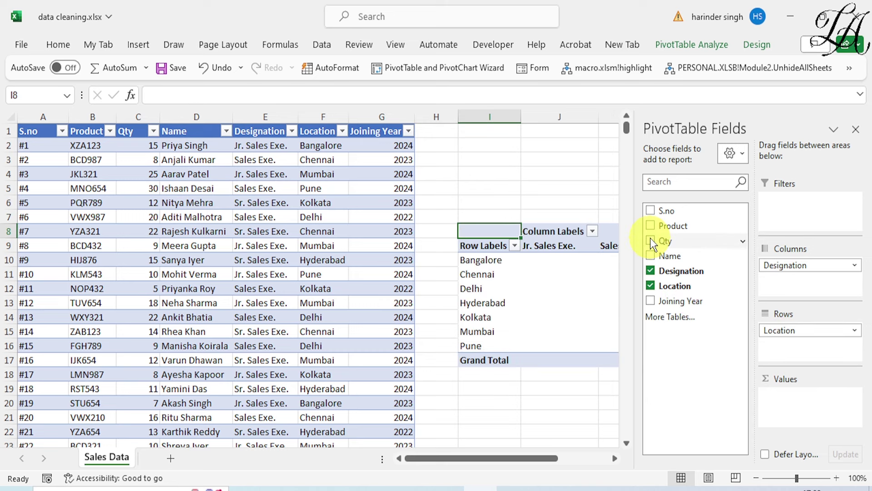
drag(651, 241, 798, 398)
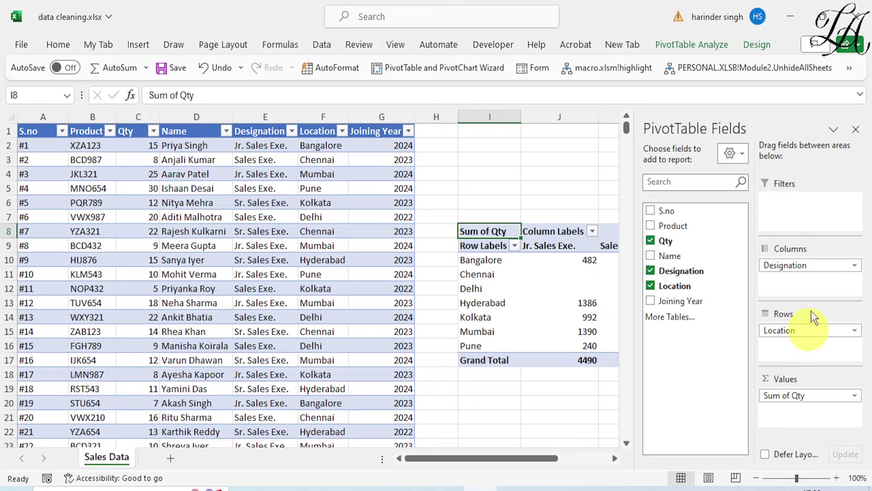
click(855, 129)
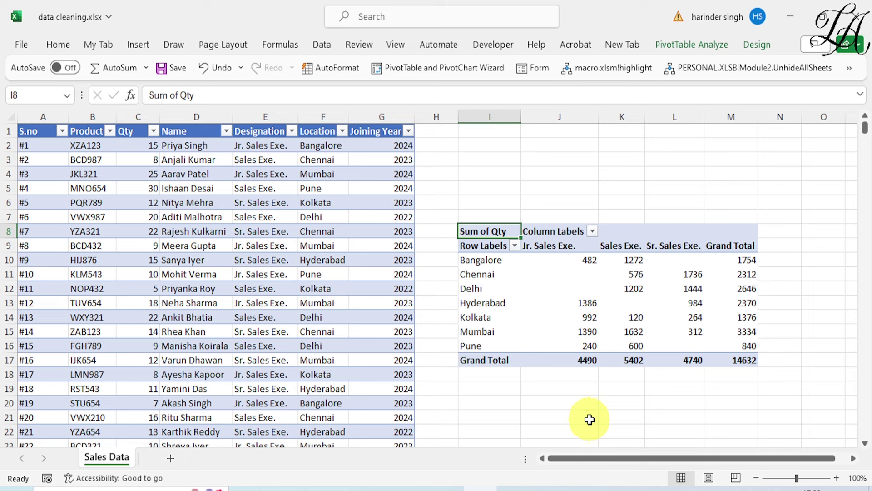
- From a pivot value cell, open the PivotChart Insert Chart dialog with Clustered Column selected
click(532, 403)
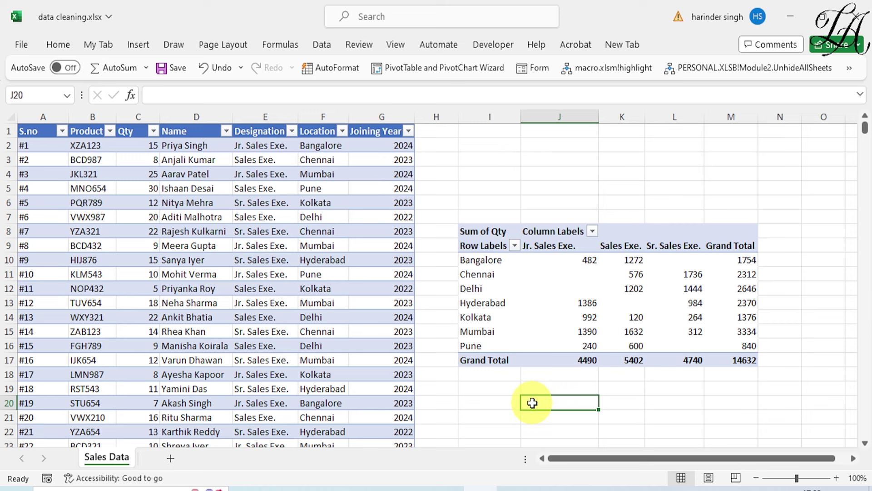
click(568, 317)
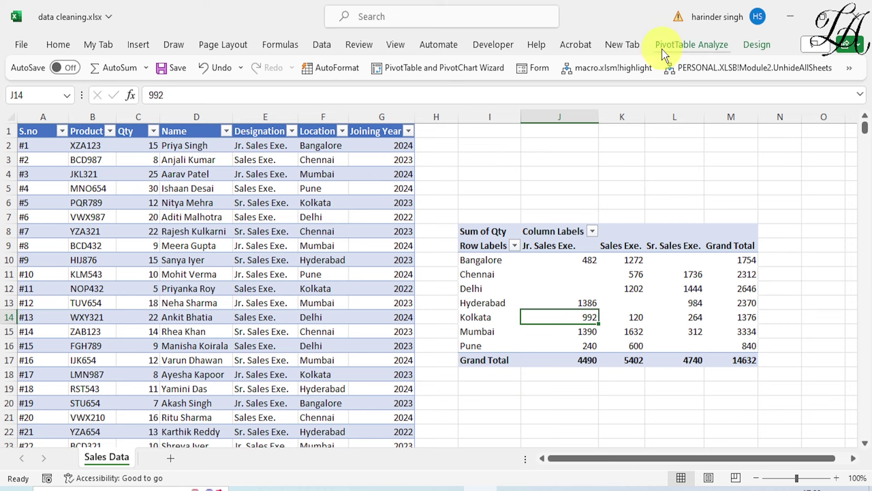
click(684, 48)
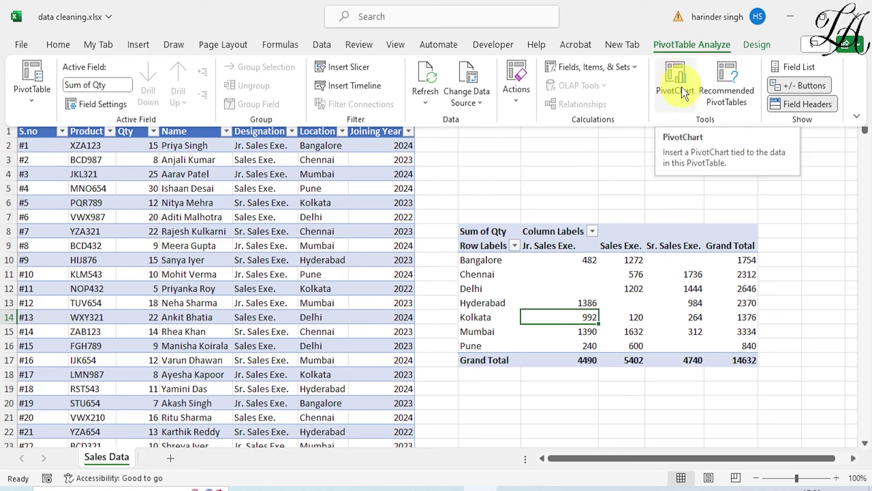
click(675, 77)
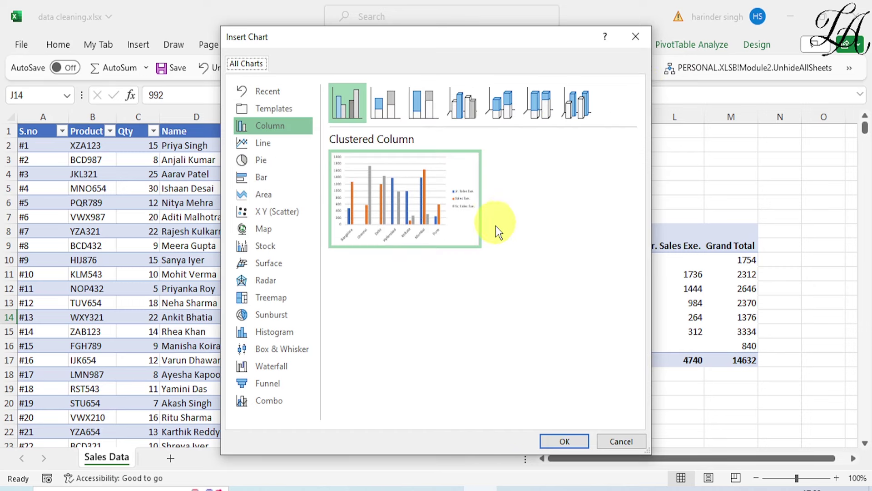
mouse_move(348, 89)
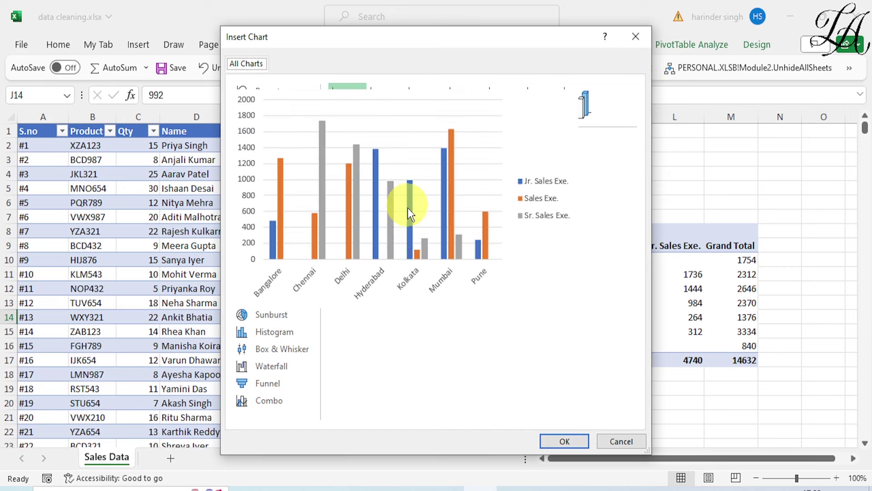
- Insert the clustered column PivotChart of Sum of Qty and position it below the pivot table
click(570, 443)
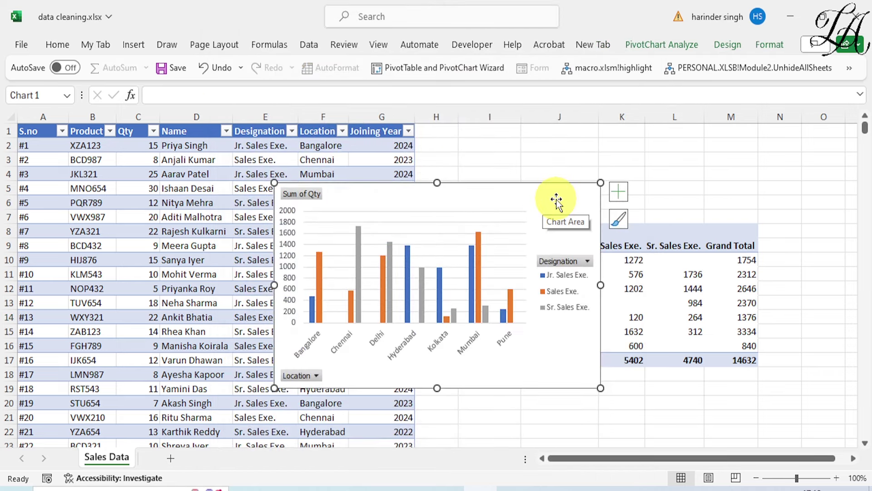
drag(556, 200, 737, 405)
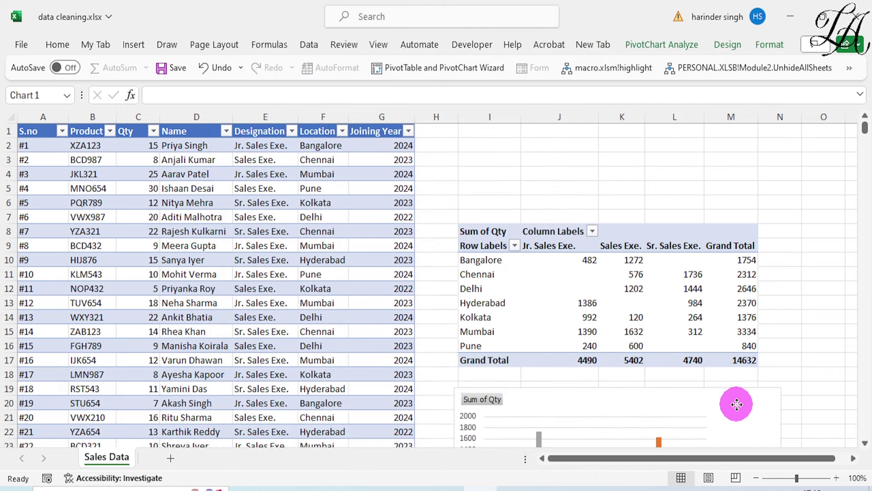
scroll(820, 245, down, 3)
scroll(819, 245, down, 2)
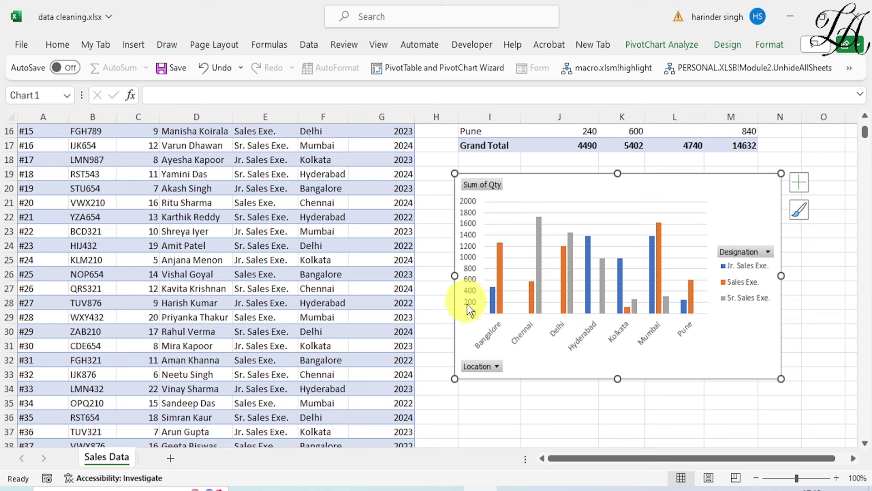
drag(622, 224, 635, 210)
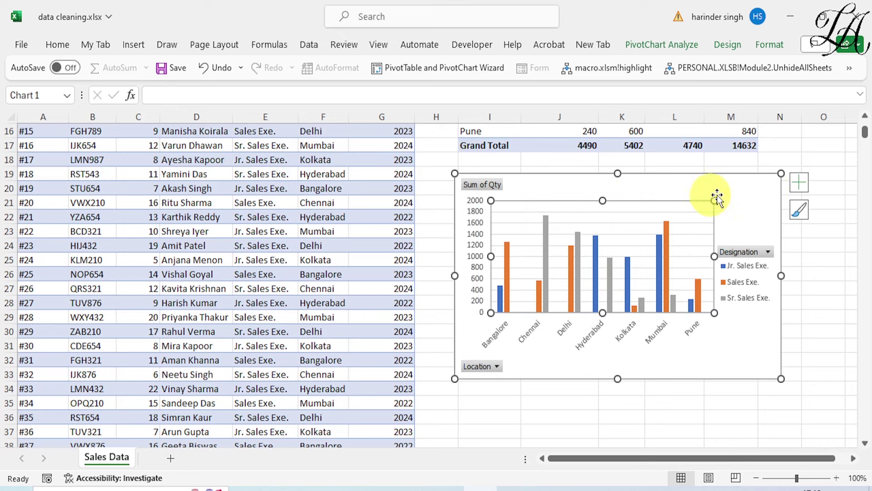
click(820, 149)
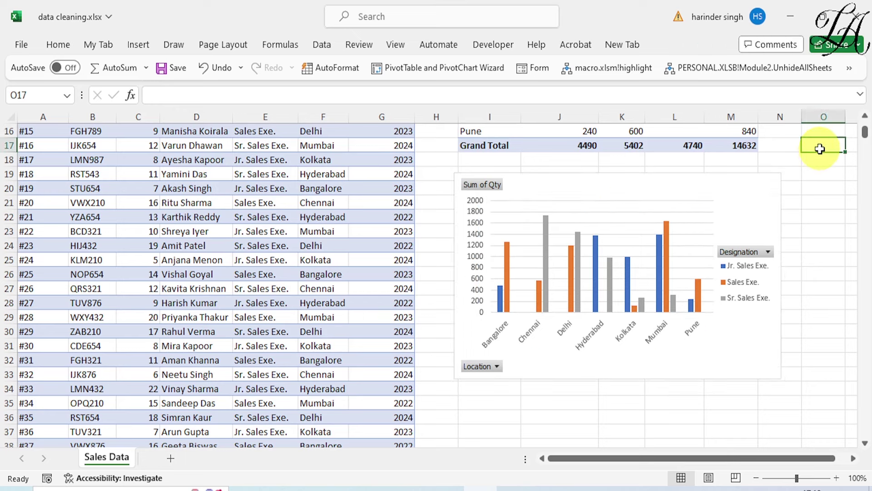